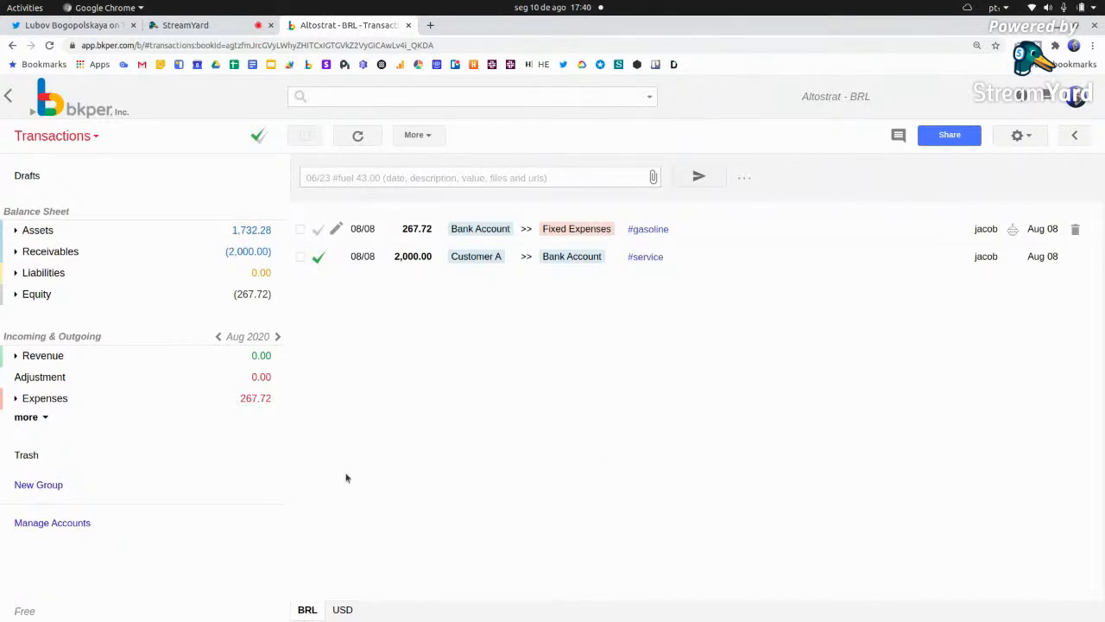
# - Compare transactions across the Altostrat BRL and USD books, filtering by the Fixed Expenses, Bank Account and Customer A accounts
pyautogui.click(342, 610)
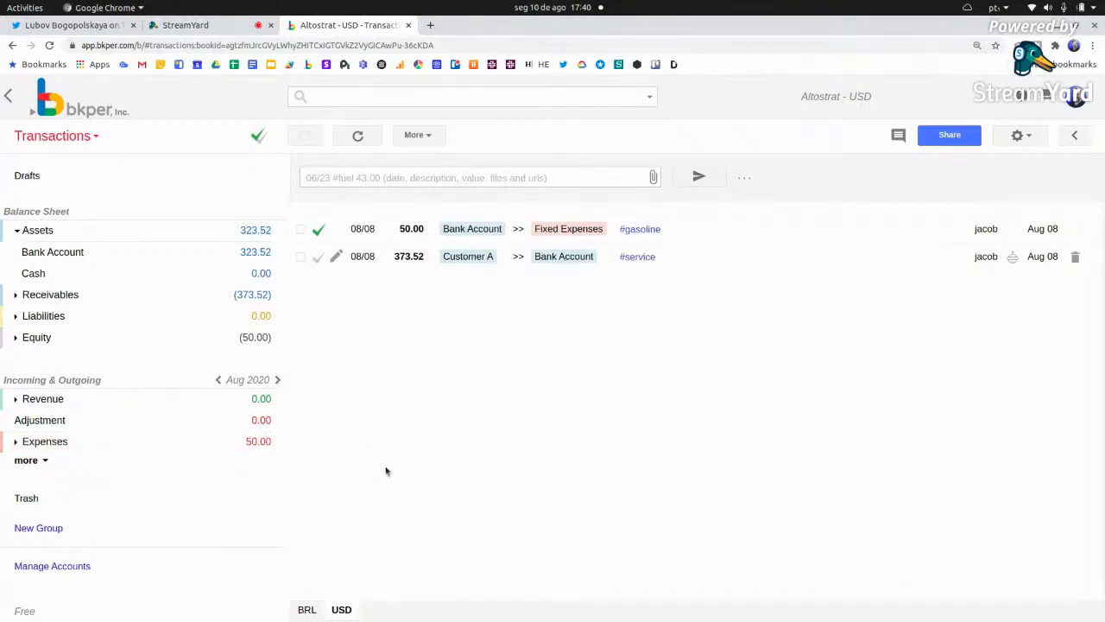
pyautogui.click(303, 612)
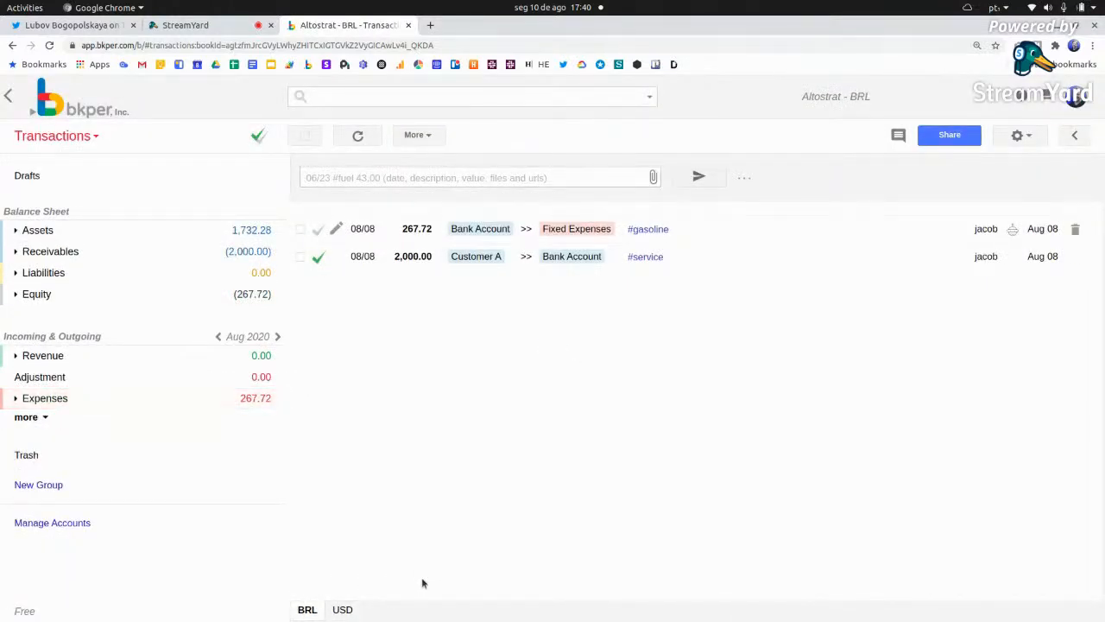
pyautogui.click(574, 228)
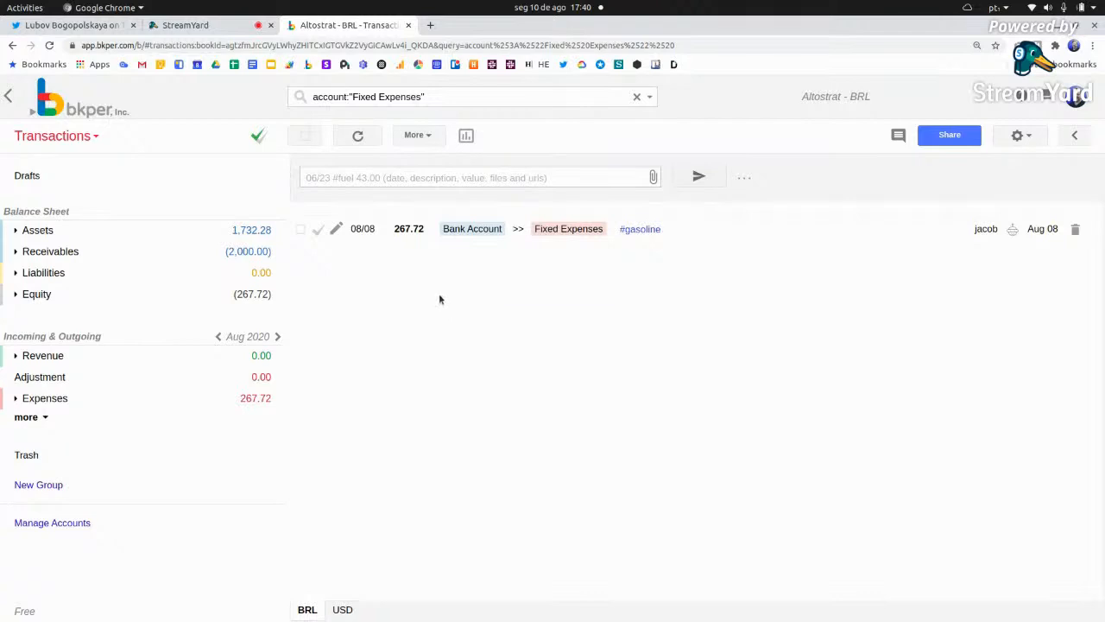
pyautogui.click(341, 610)
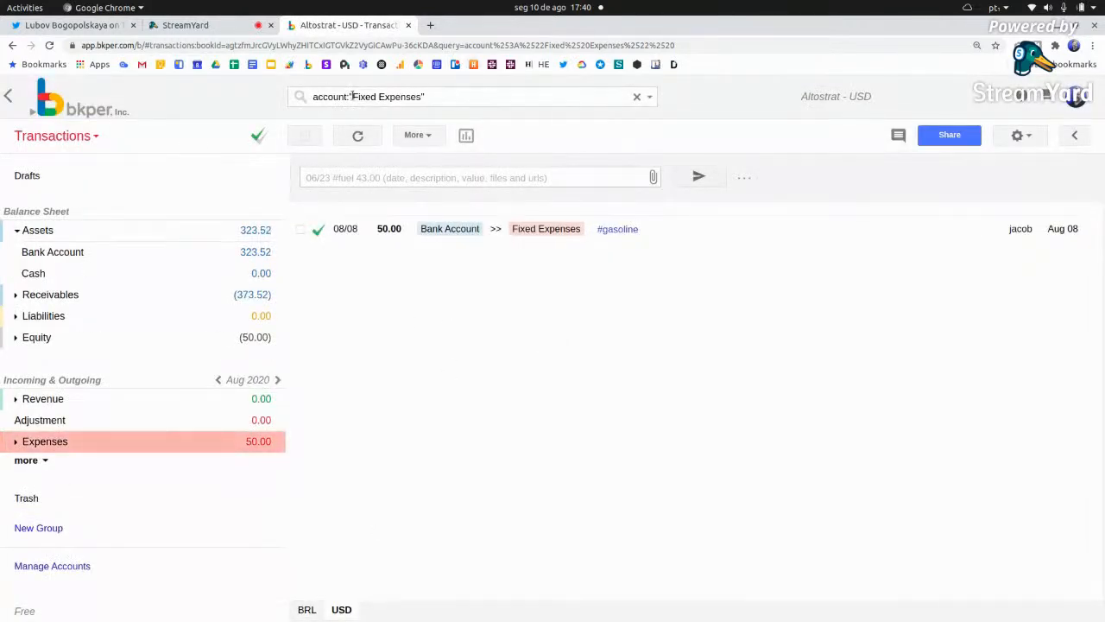
pyautogui.click(447, 228)
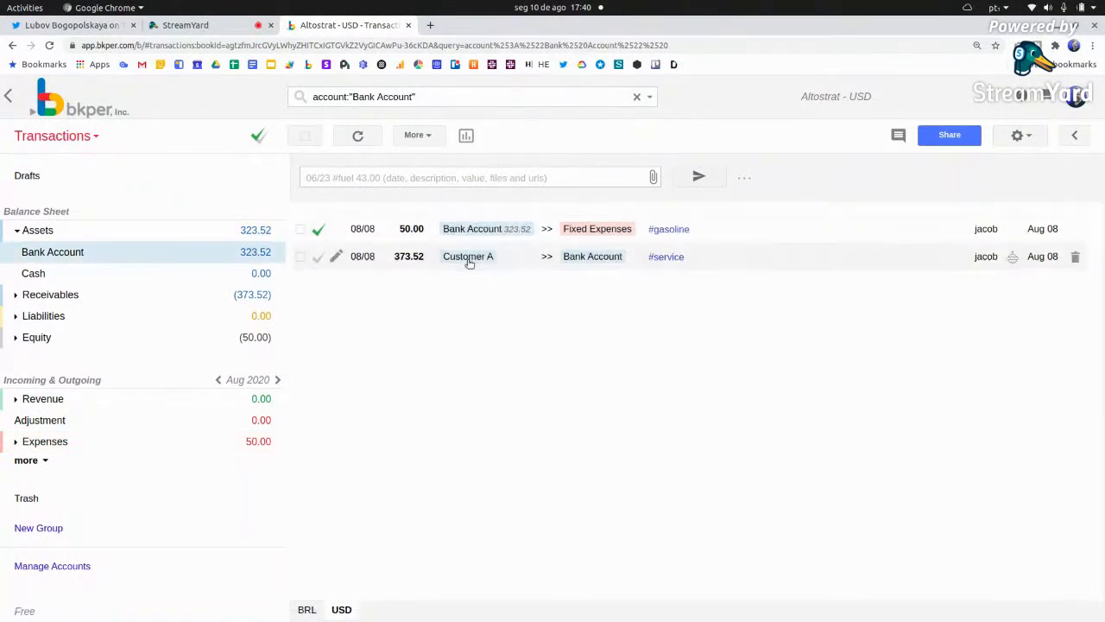
pyautogui.click(469, 259)
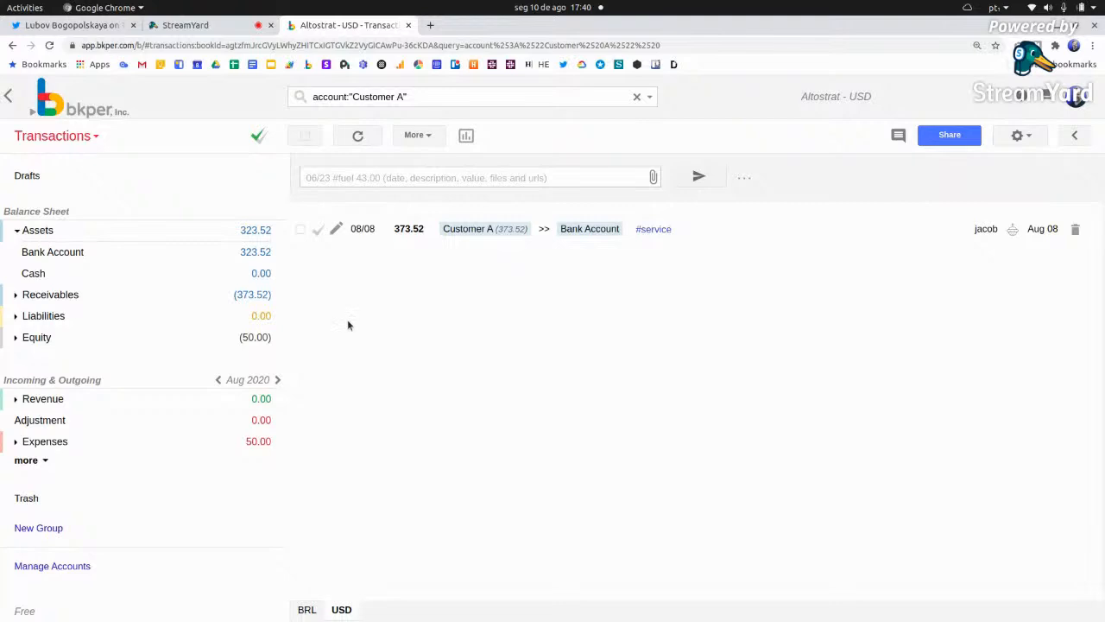
pyautogui.click(306, 609)
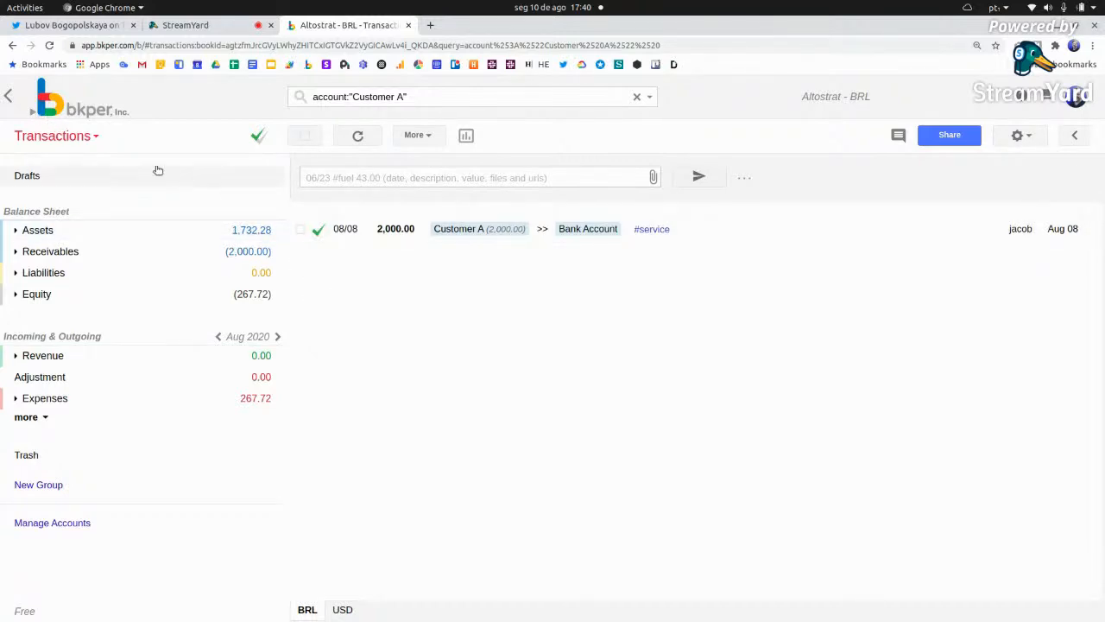
# - Reopen the USD book from the Altostrat collection, filter it by Customer A, and switch to the BRL book
pyautogui.click(8, 97)
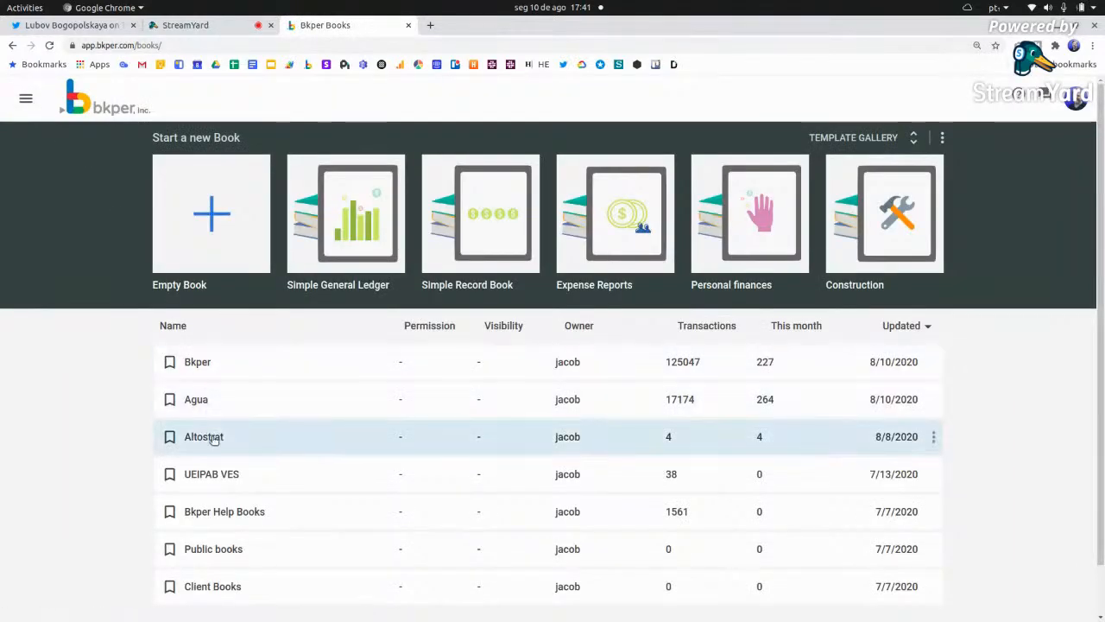
pyautogui.click(213, 438)
pyautogui.click(235, 517)
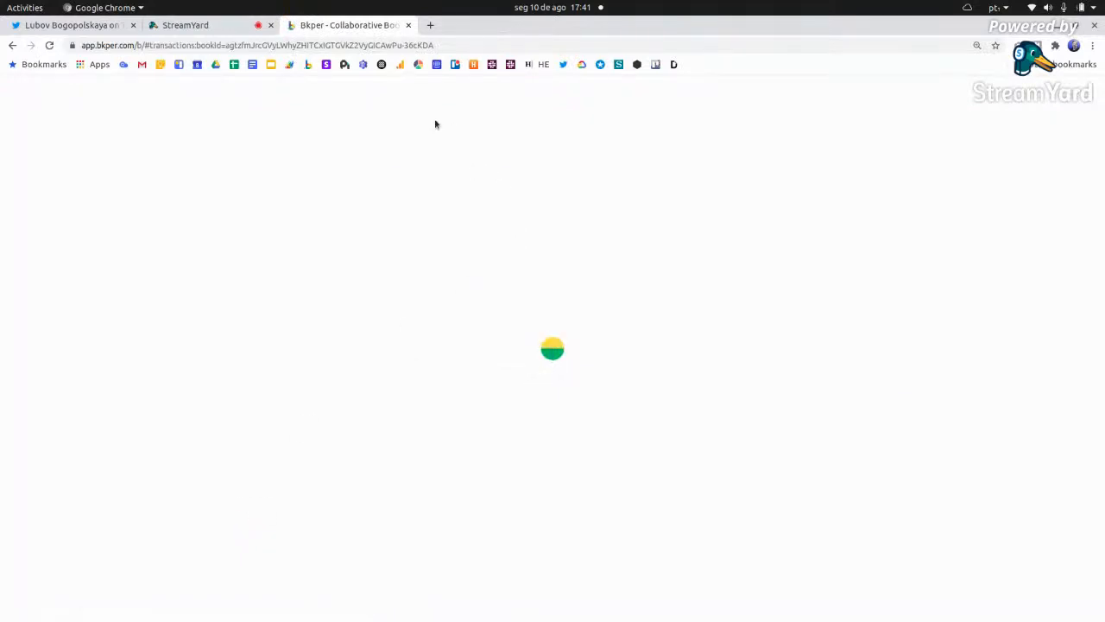
pyautogui.click(371, 97)
pyautogui.click(464, 256)
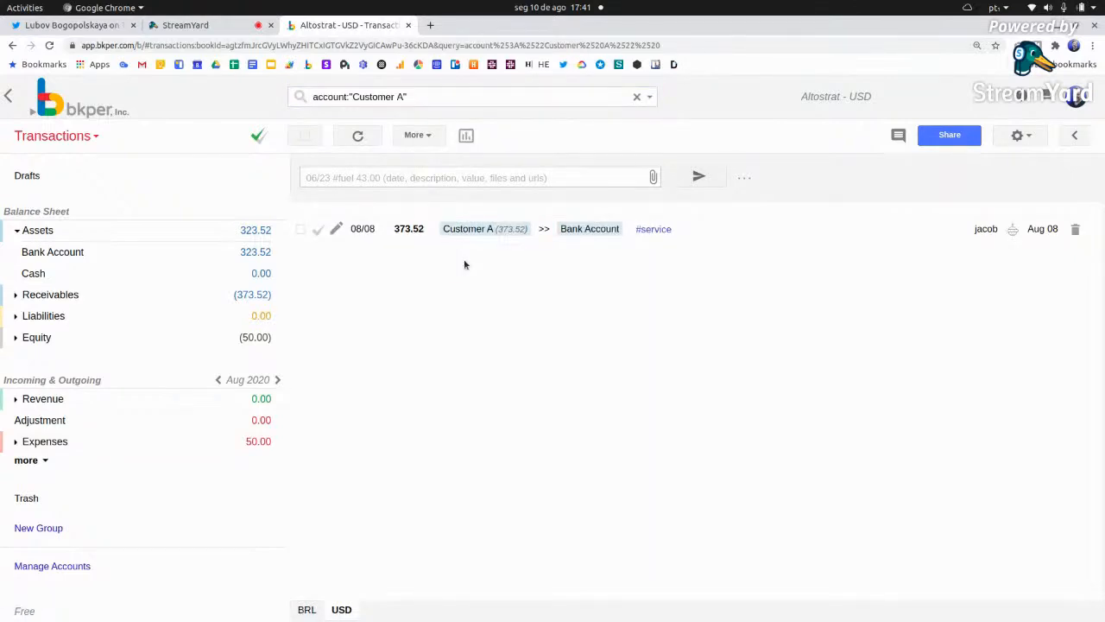
pyautogui.click(305, 609)
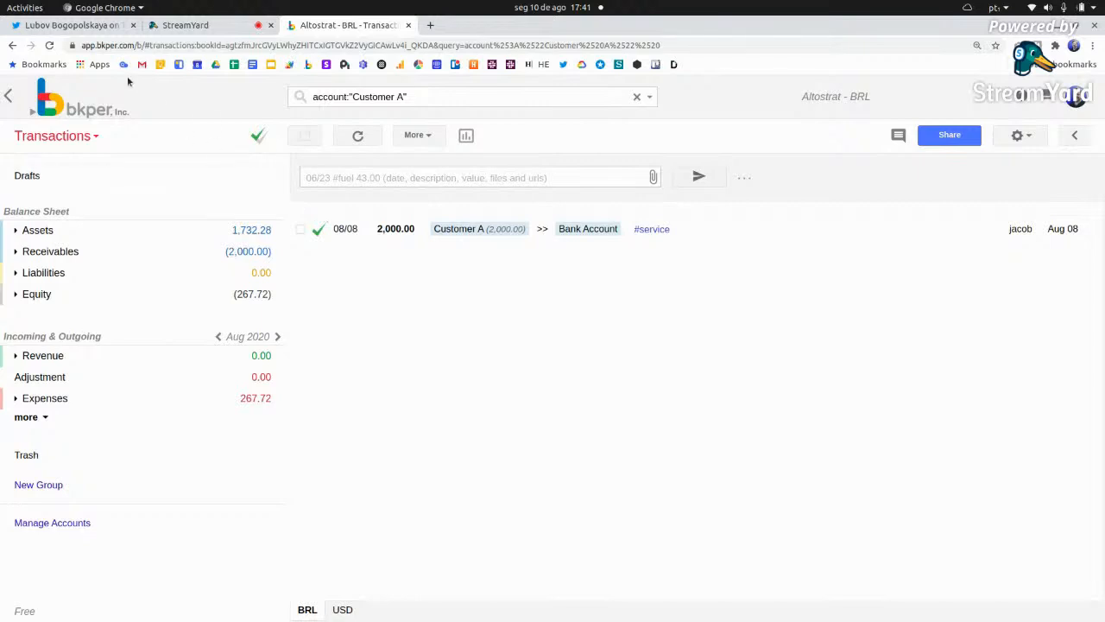
# - Switch to Twitter to view the tweet about Bkper Collections, and return to the Altostrat BRL book in Bkper
pyautogui.click(79, 26)
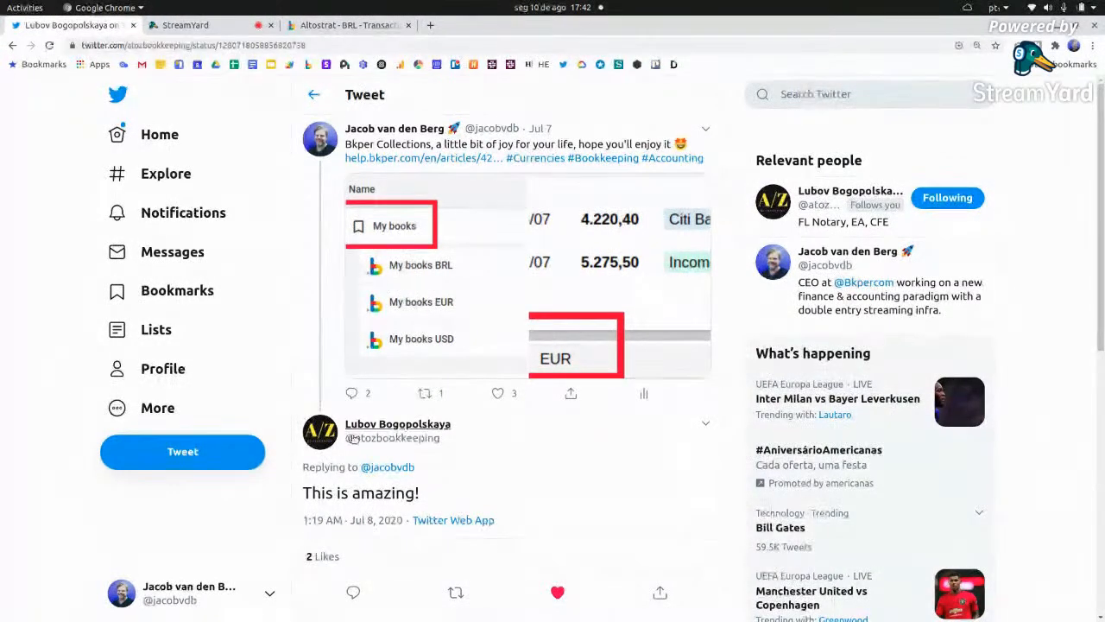
pyautogui.click(344, 26)
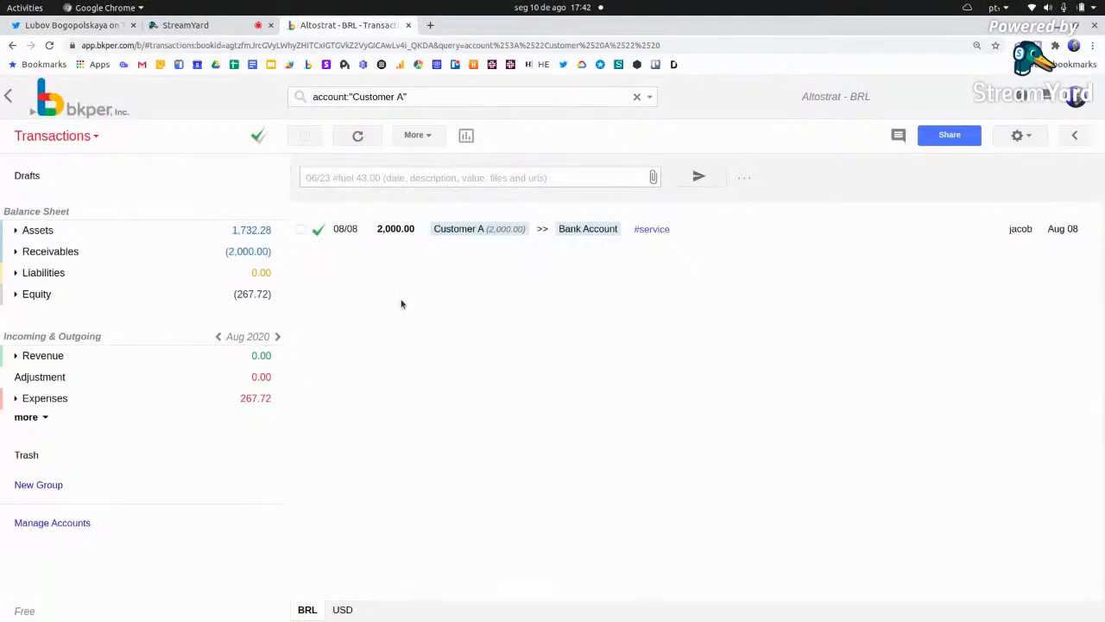
# - Create a book named "Altostrats USD" by copying the Simple General Ledger book template
pyautogui.click(8, 99)
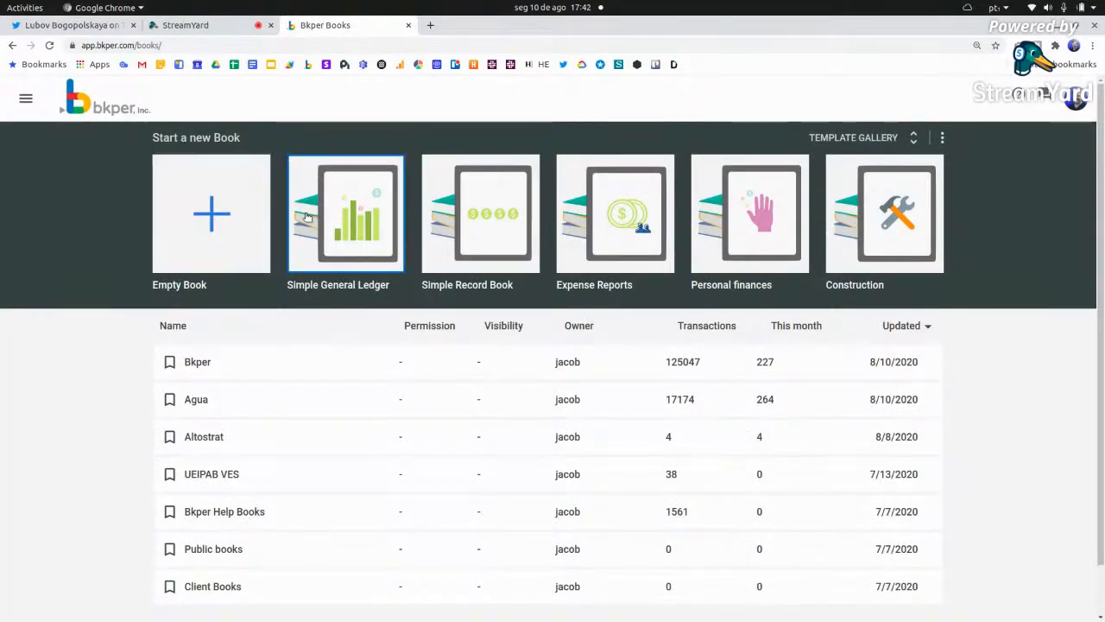
pyautogui.click(358, 224)
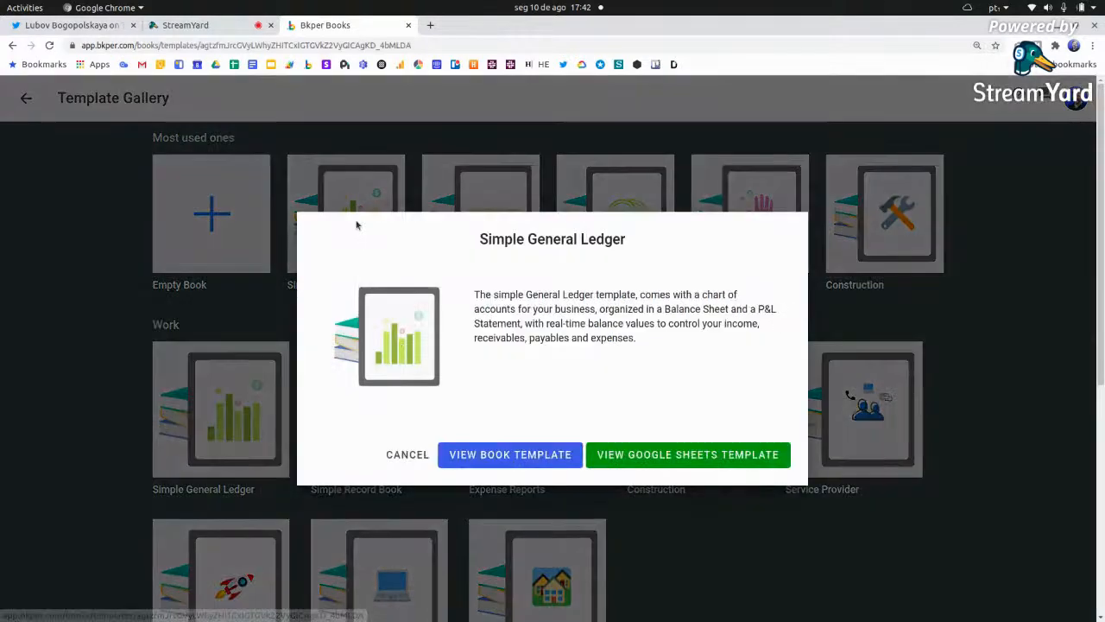
pyautogui.click(548, 455)
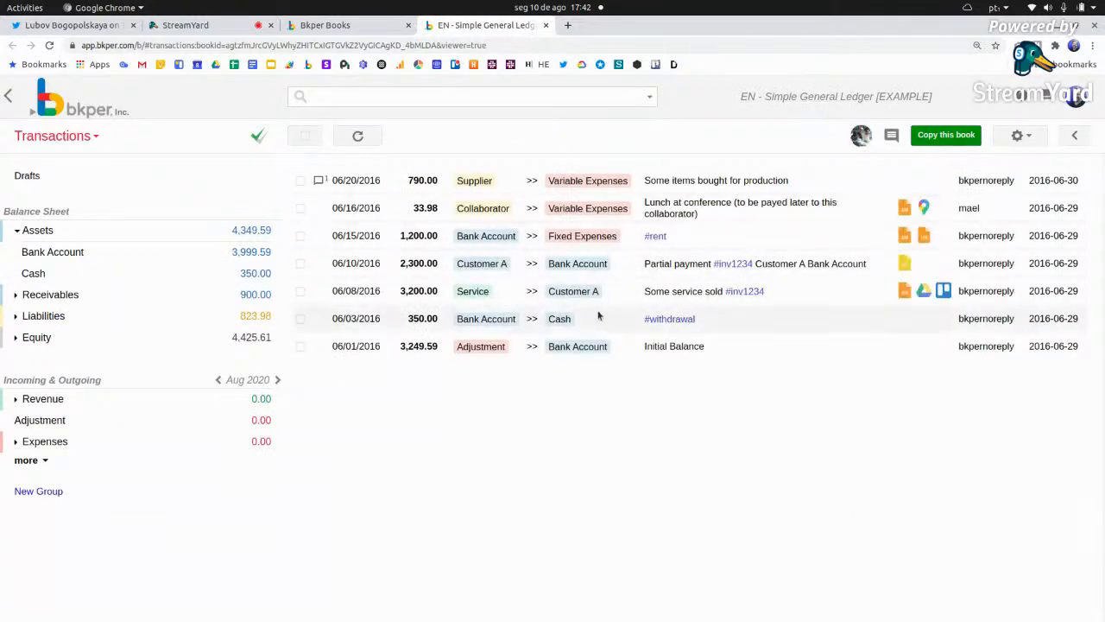
pyautogui.click(939, 135)
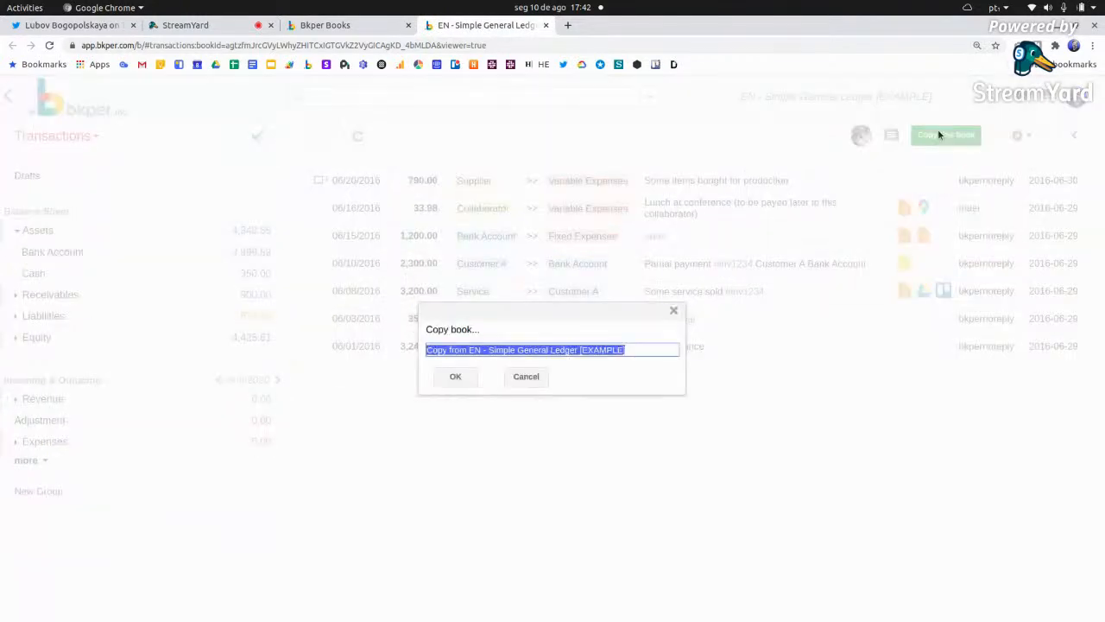
pyautogui.write('A')
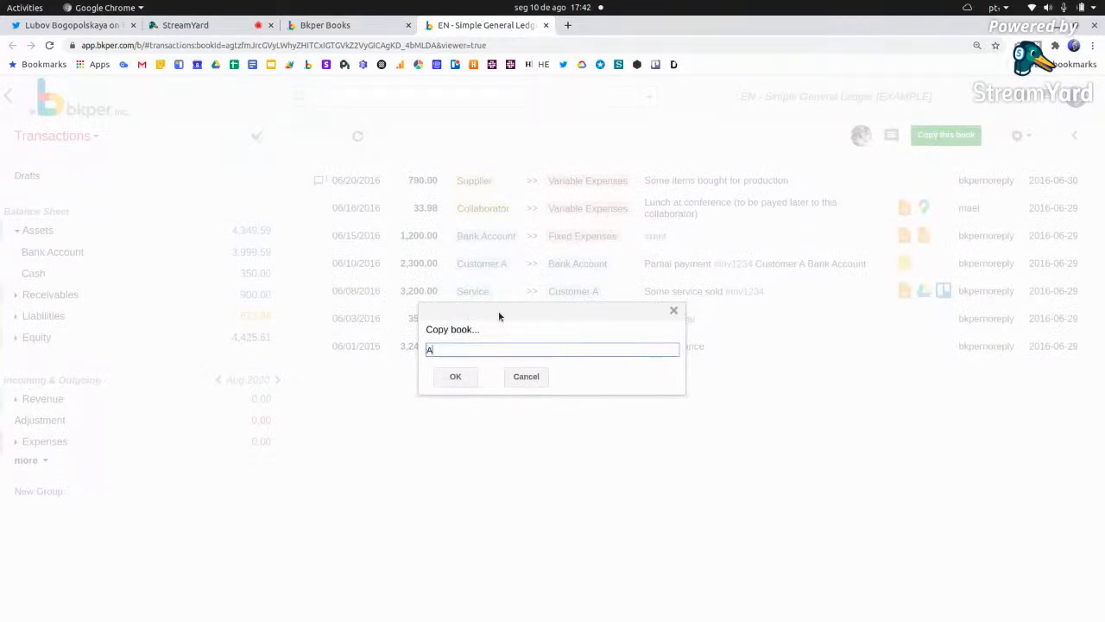
pyautogui.write('ltostrats USD')
pyautogui.click(455, 377)
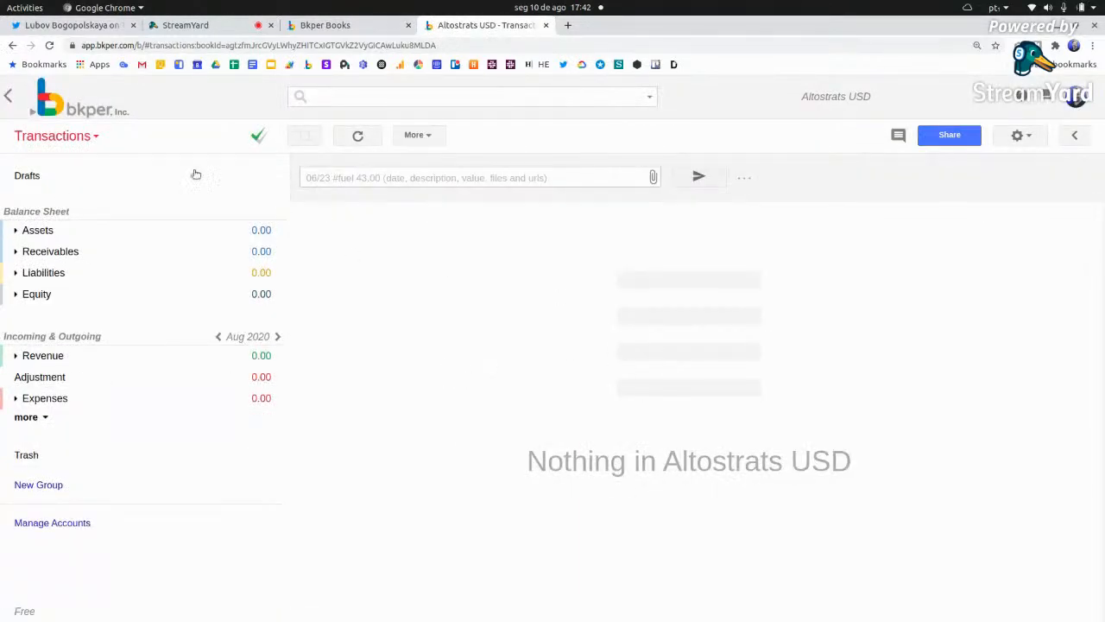
# - Create a second book from the Simple General Ledger book template, naming it "Altostrats EUR"
pyautogui.click(11, 98)
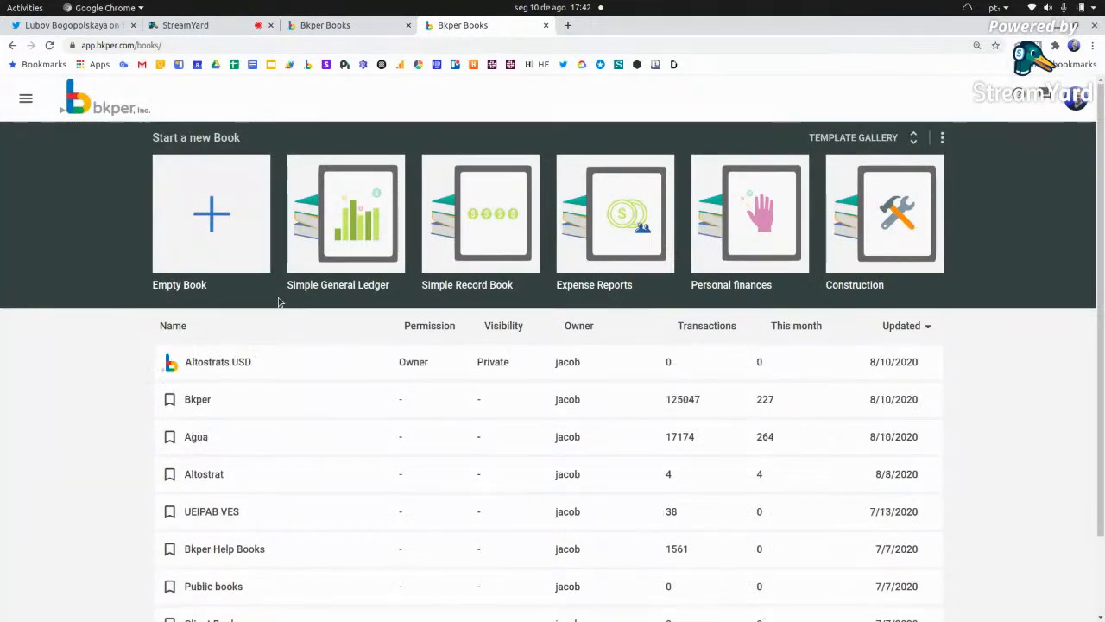
pyautogui.click(357, 210)
pyautogui.click(480, 461)
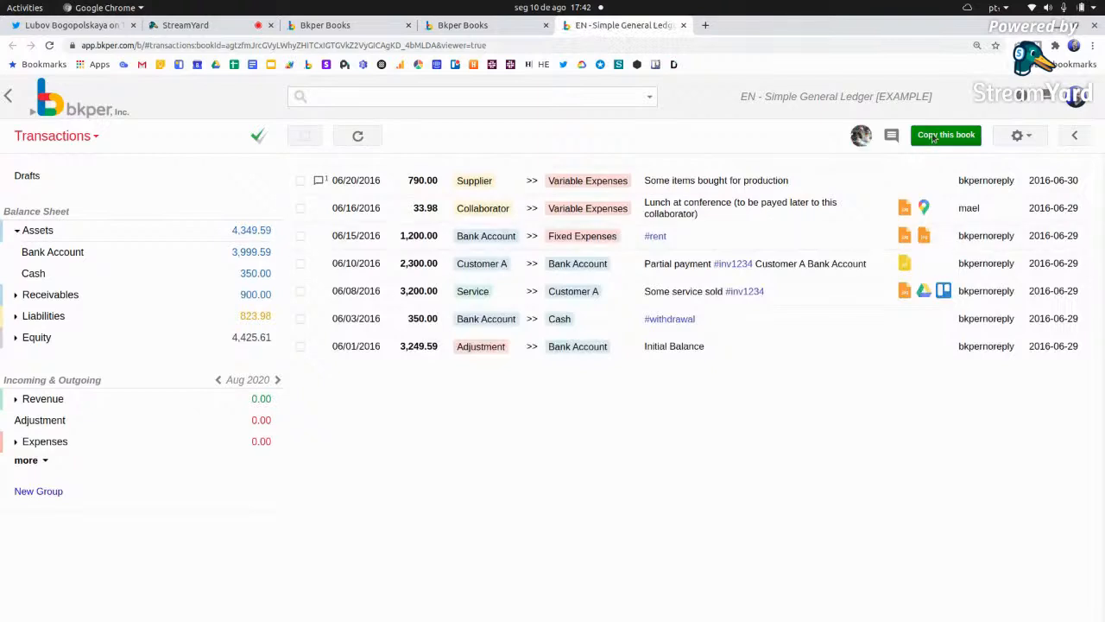
pyautogui.click(927, 138)
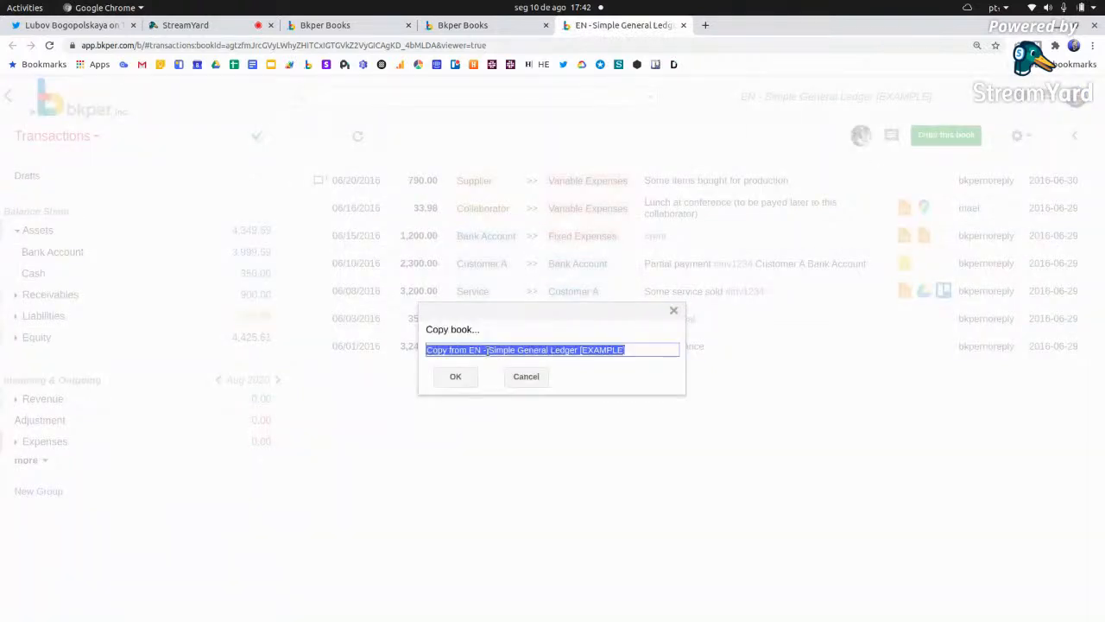
pyautogui.write('Alt')
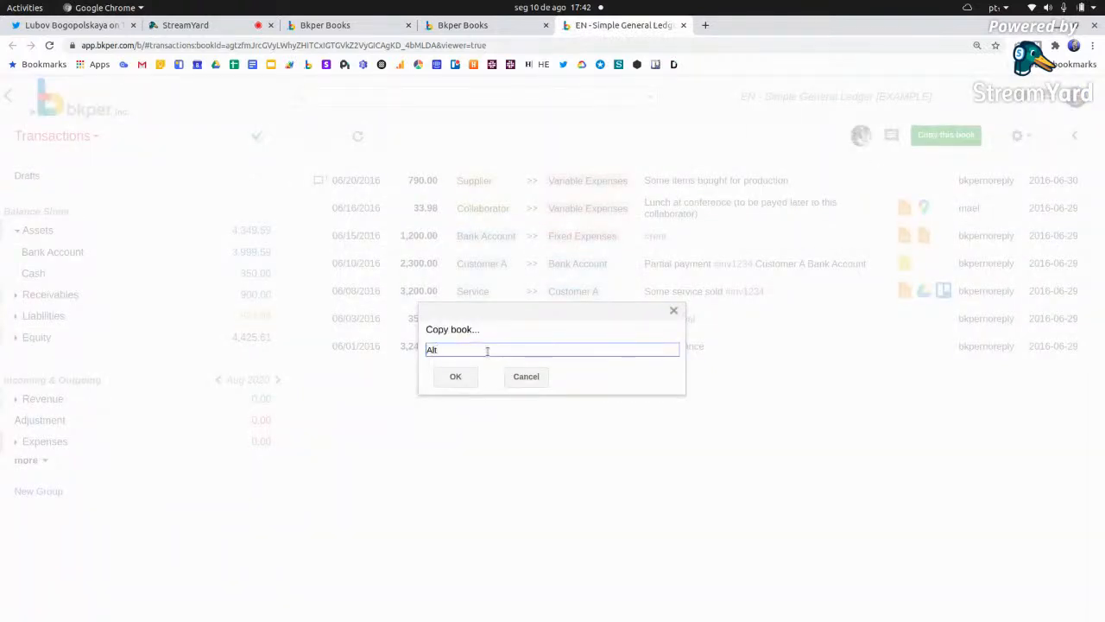
pyautogui.write('ostrats EUR')
pyautogui.click(455, 377)
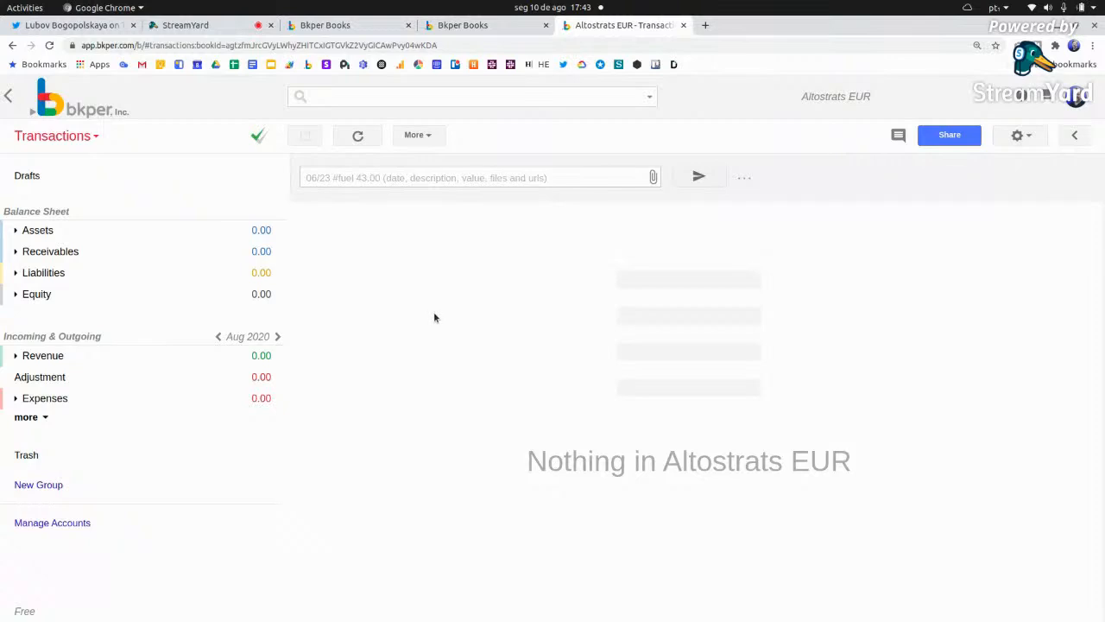
# - Return to the book list and create a new collection named "Altostrats"
pyautogui.click(9, 99)
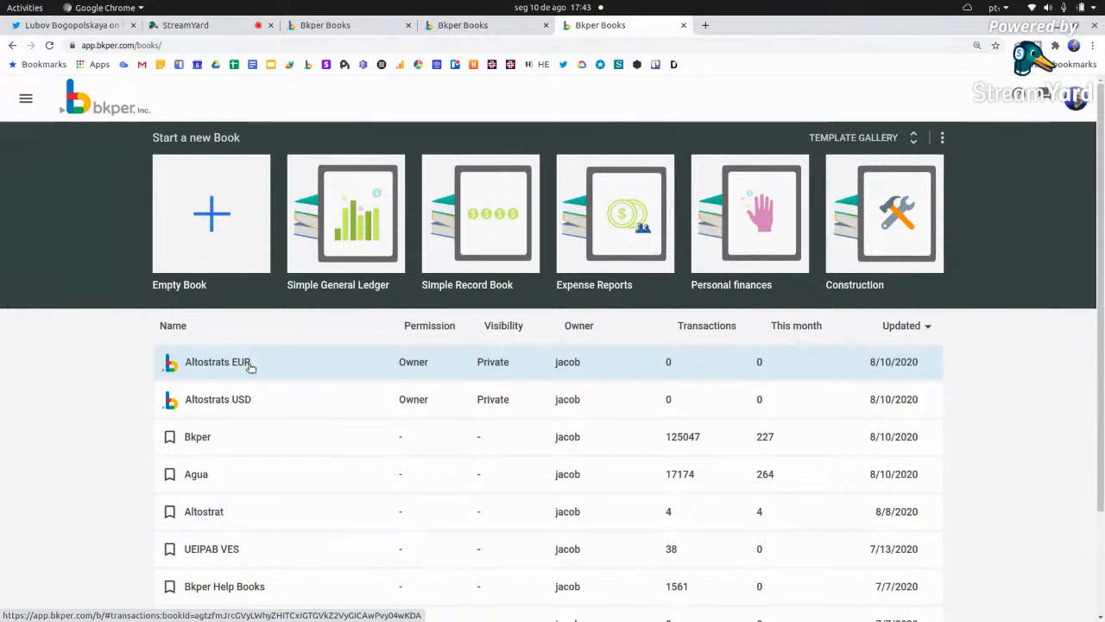
pyautogui.click(942, 137)
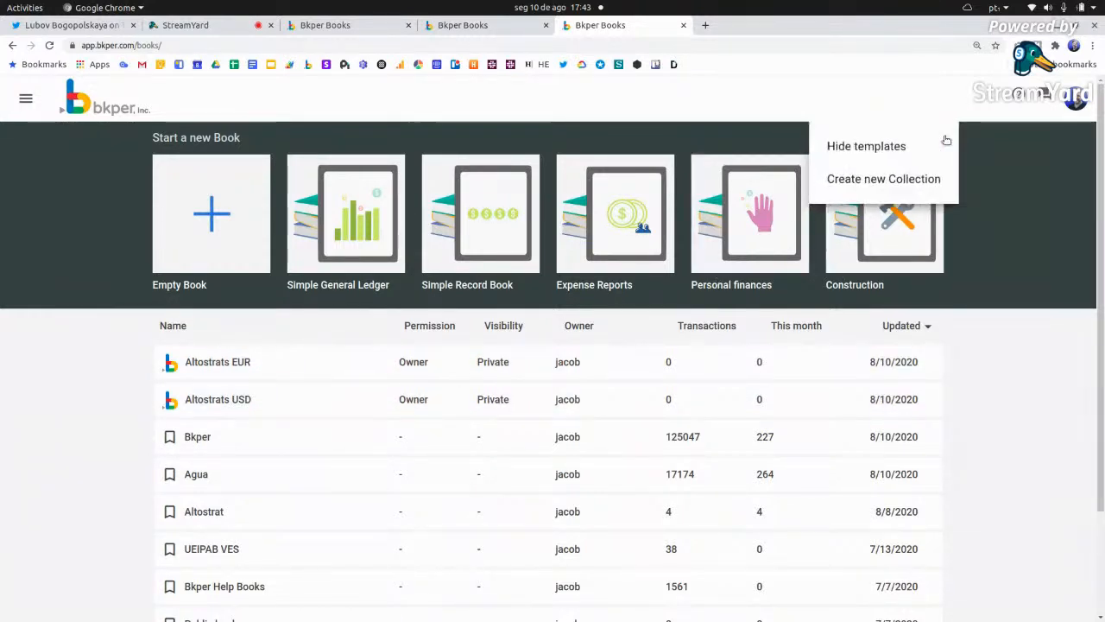
pyautogui.click(924, 181)
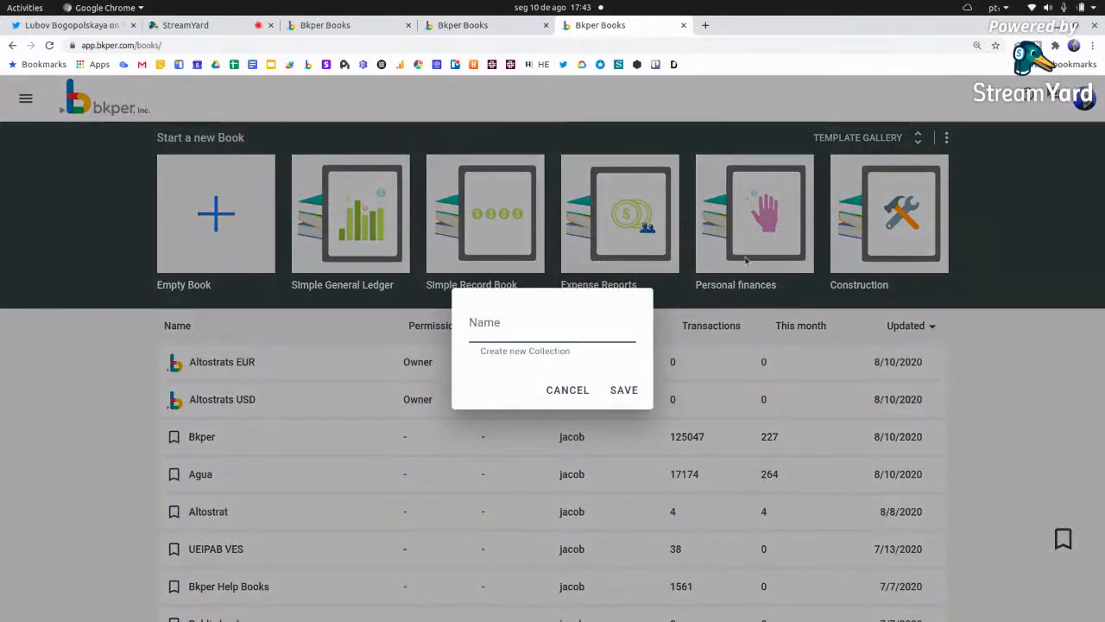
pyautogui.write('Al')
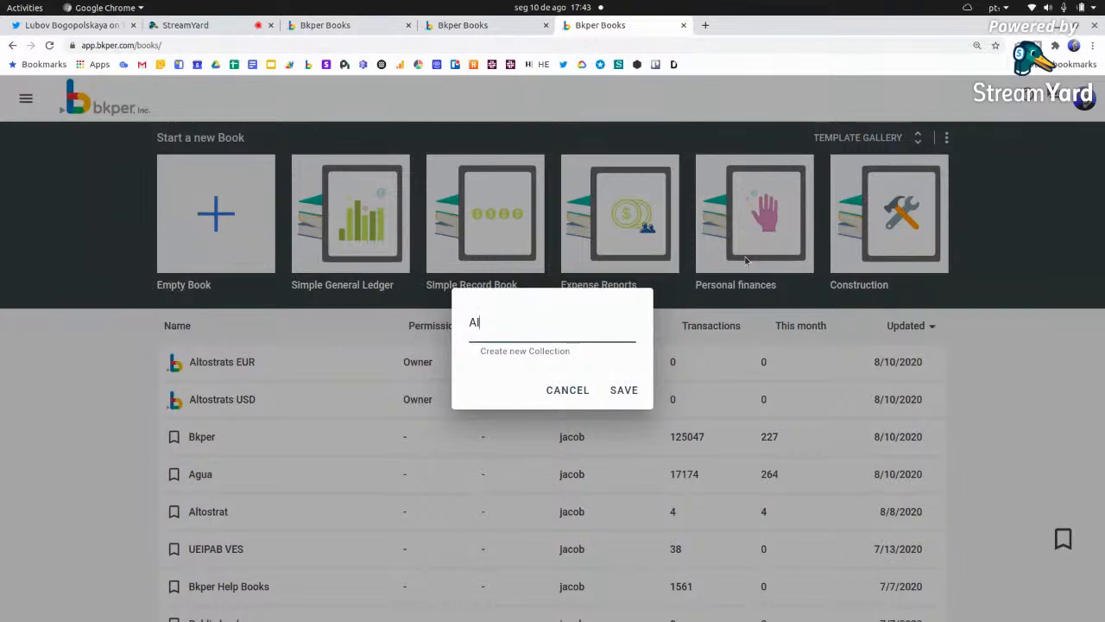
pyautogui.write('tostrat')
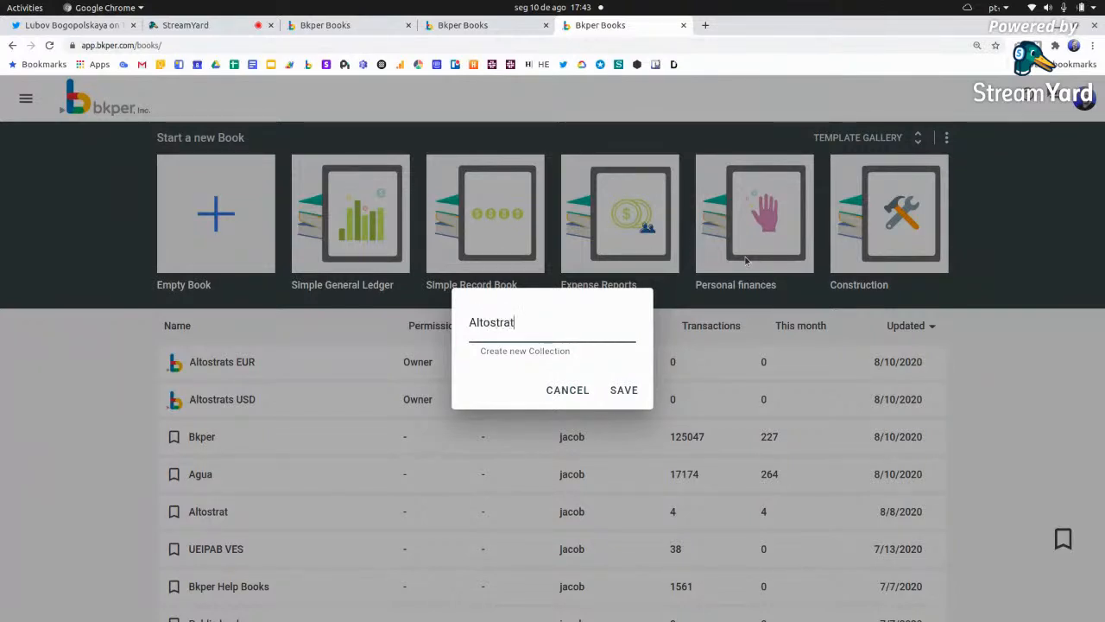
pyautogui.write('s')
pyautogui.click(623, 391)
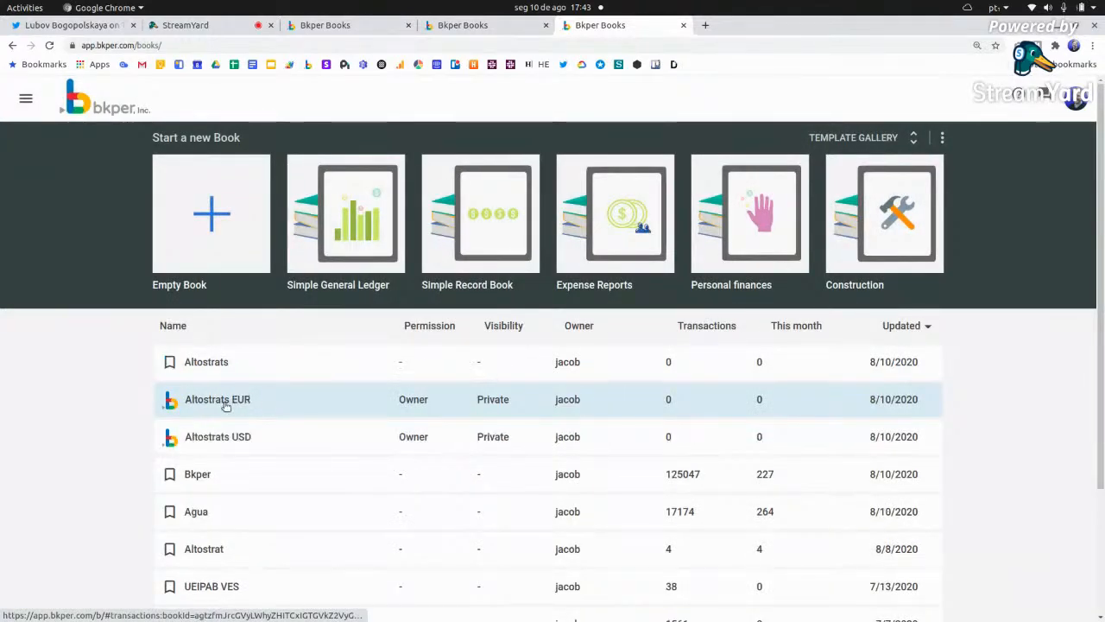
# - Move the Altostrats EUR and Altostrats USD books into the Altostrats collection
pyautogui.moveTo(195, 404); pyautogui.dragTo(207, 366)
pyautogui.moveTo(207, 454); pyautogui.dragTo(218, 377)
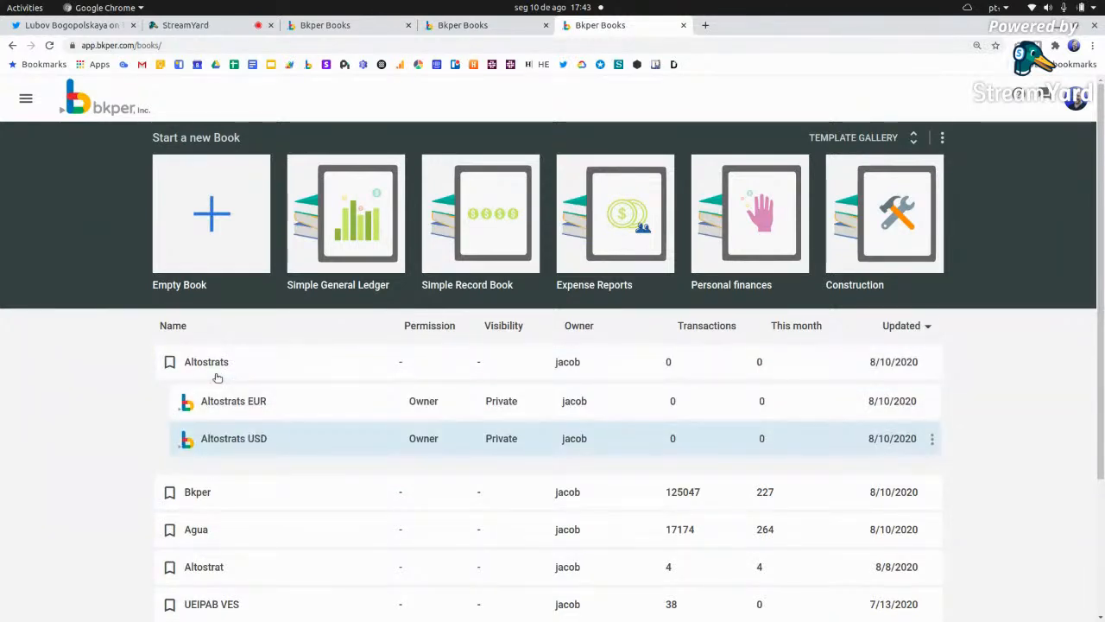
# - Remove the Altostrats EUR book from the Altostrats collection, view it as a standalone book, and return to the book list
pyautogui.click(935, 401)
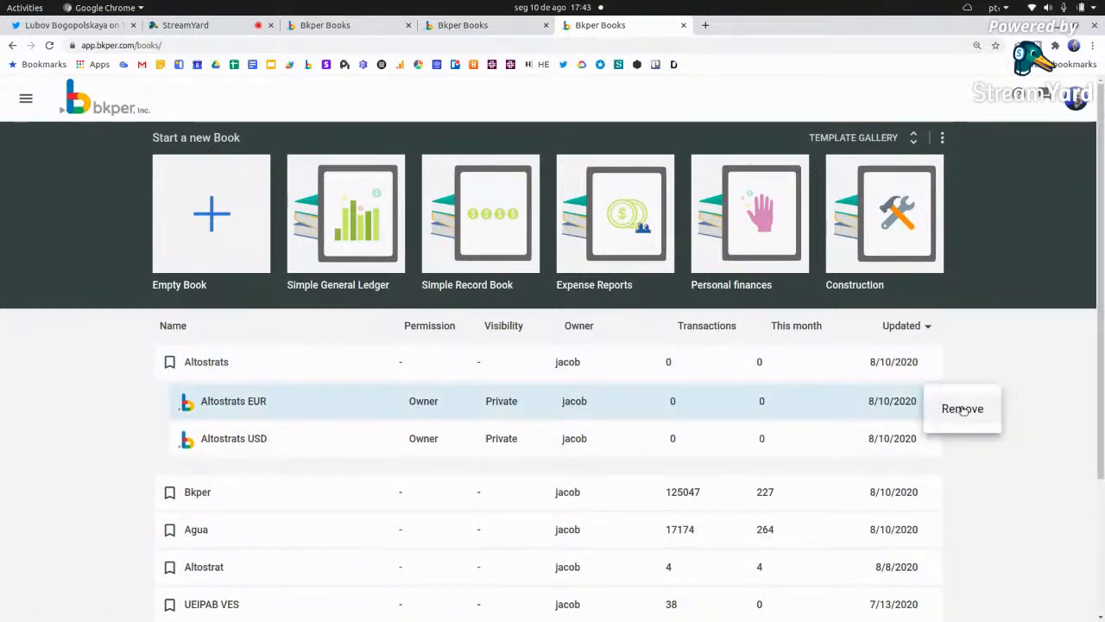
pyautogui.click(963, 409)
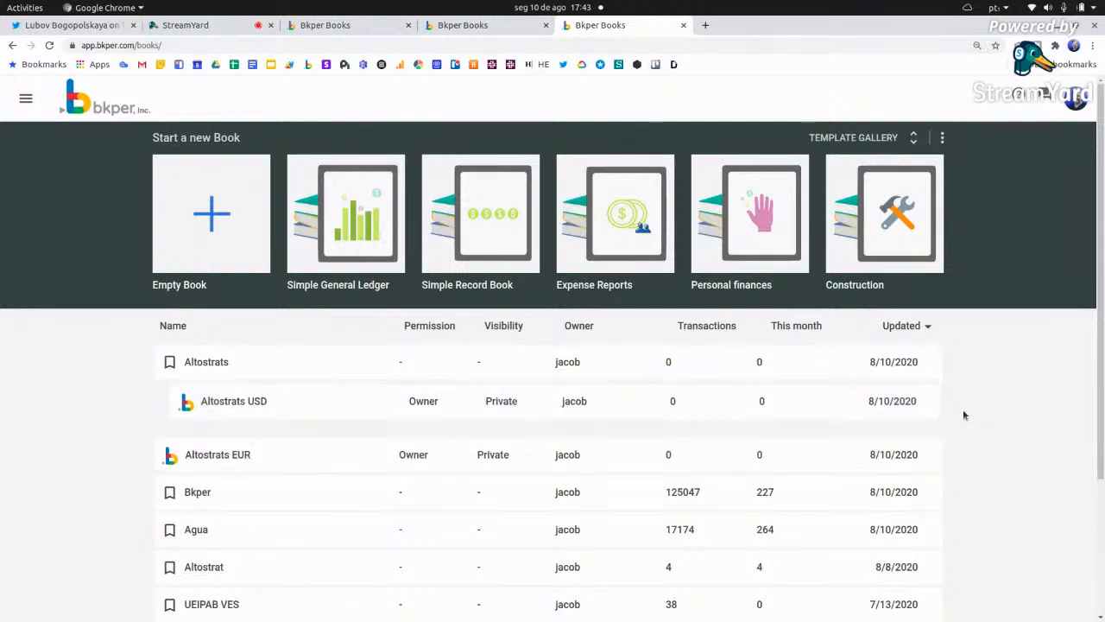
pyautogui.click(240, 449)
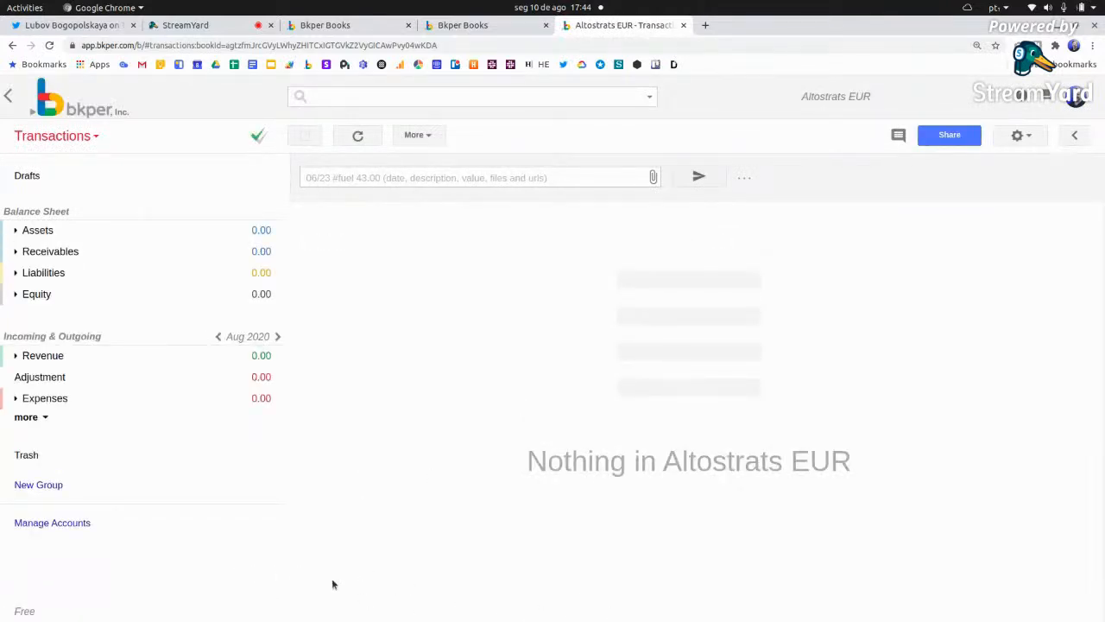
pyautogui.click(9, 97)
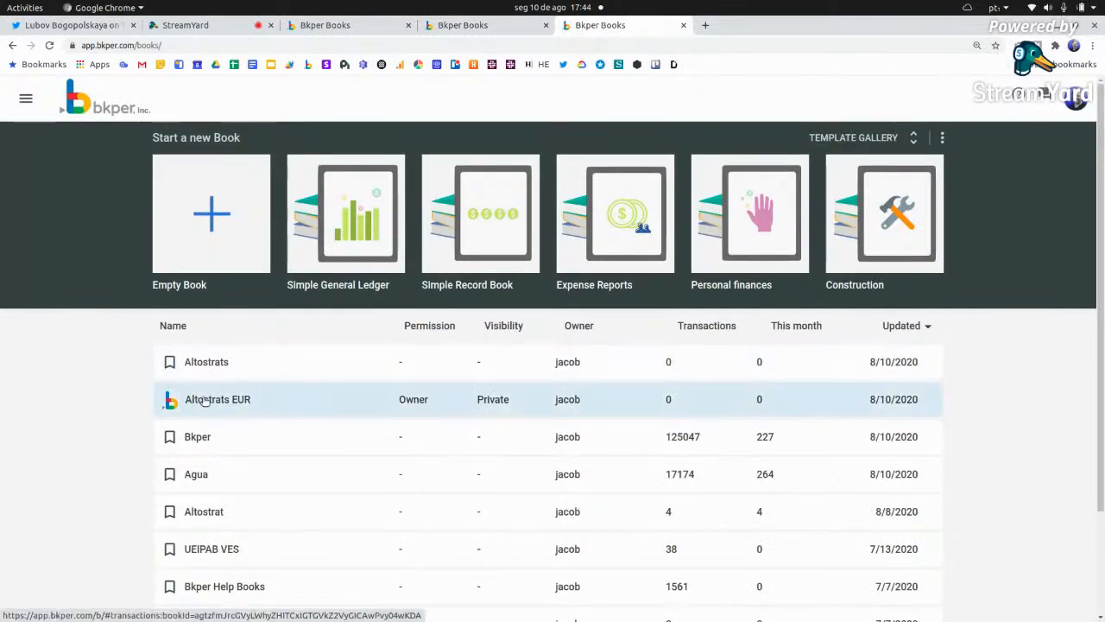
# - Move the Altostrats EUR book back into the Altostrats collection and switch between the collection's USD and EUR books
pyautogui.moveTo(204, 401); pyautogui.dragTo(235, 365)
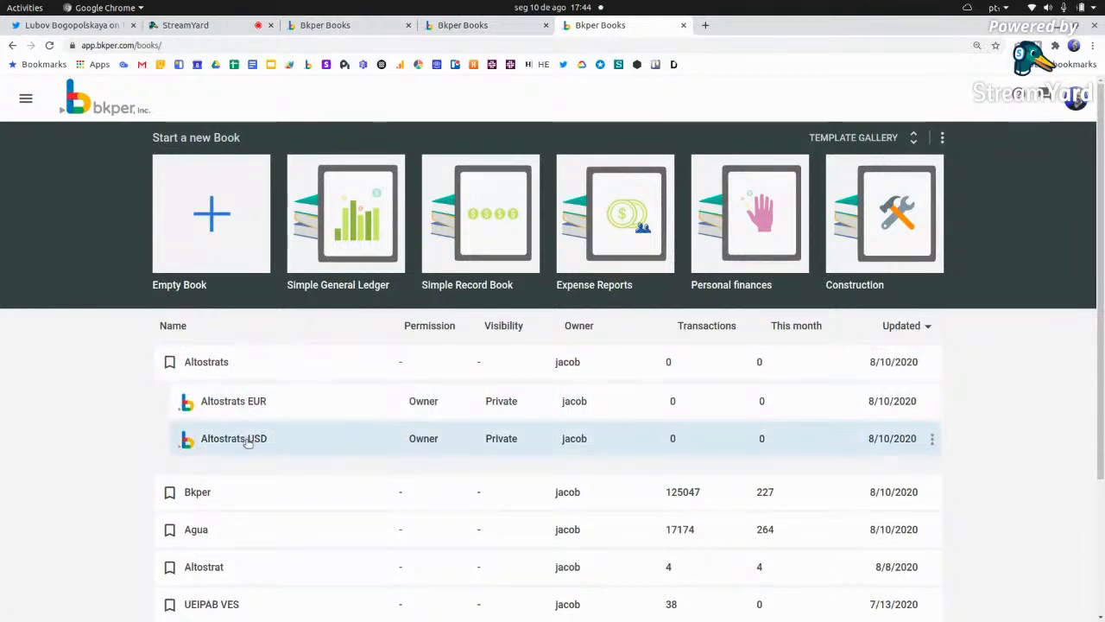
pyautogui.click(248, 441)
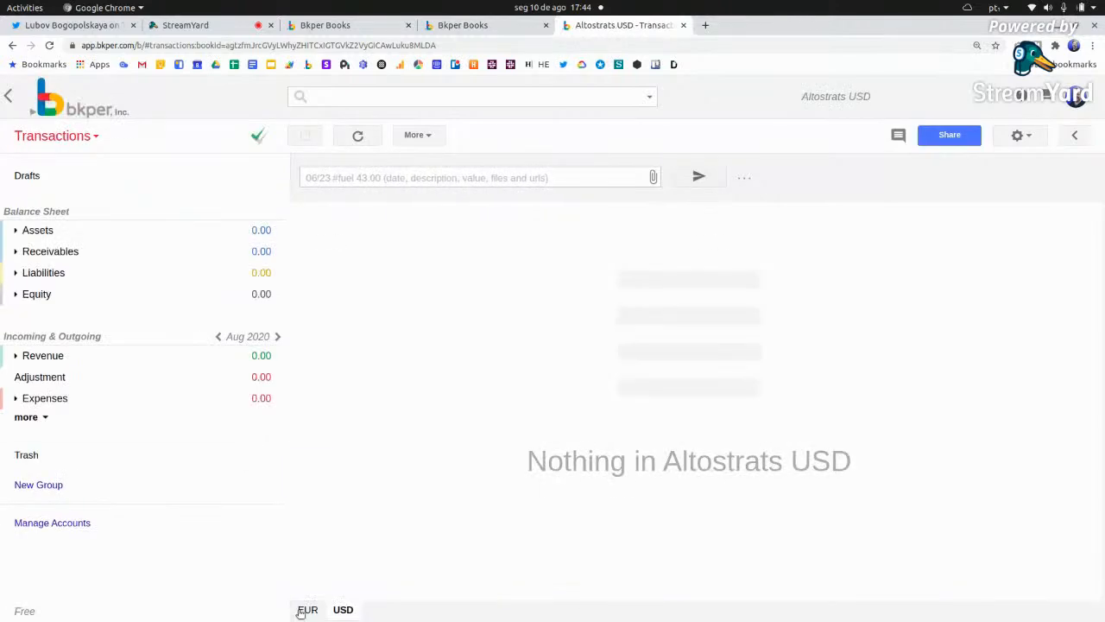
pyautogui.click(305, 610)
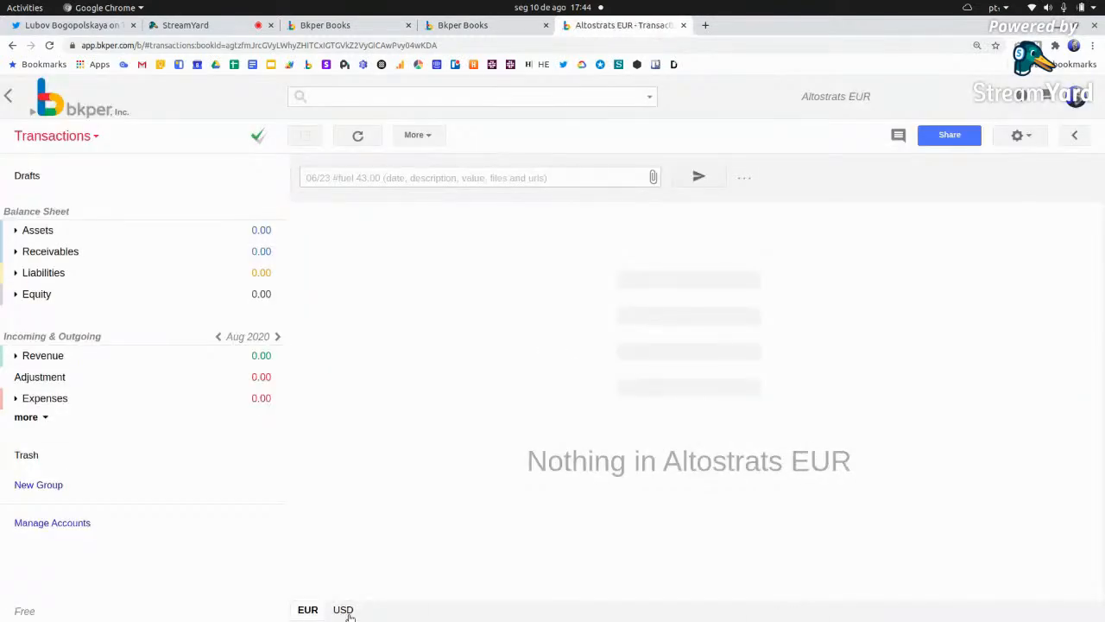
pyautogui.click(349, 613)
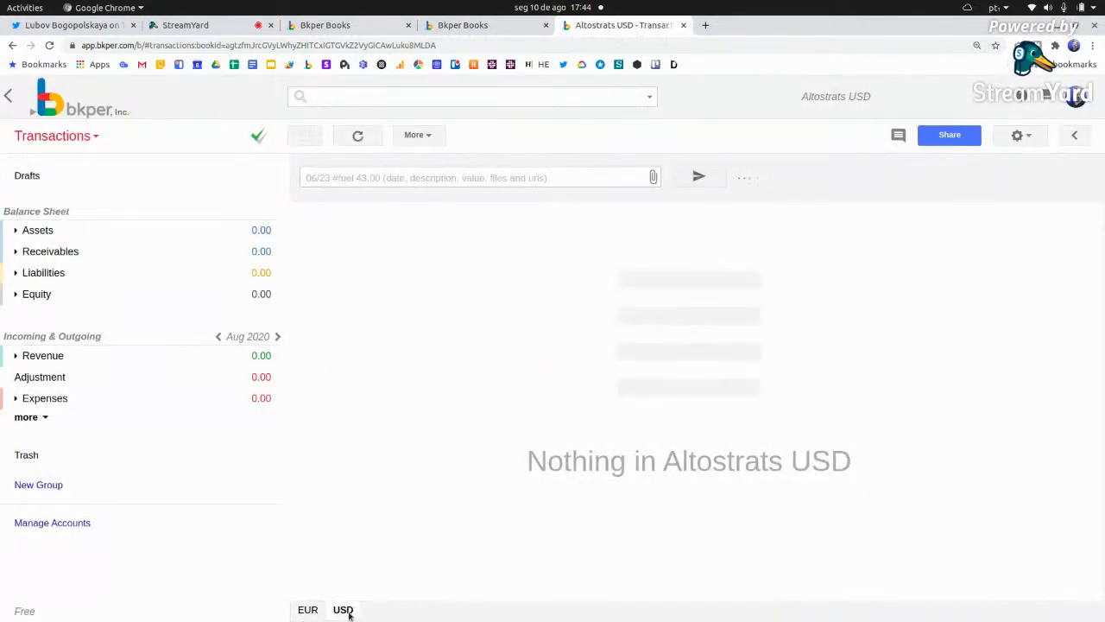
pyautogui.click(306, 611)
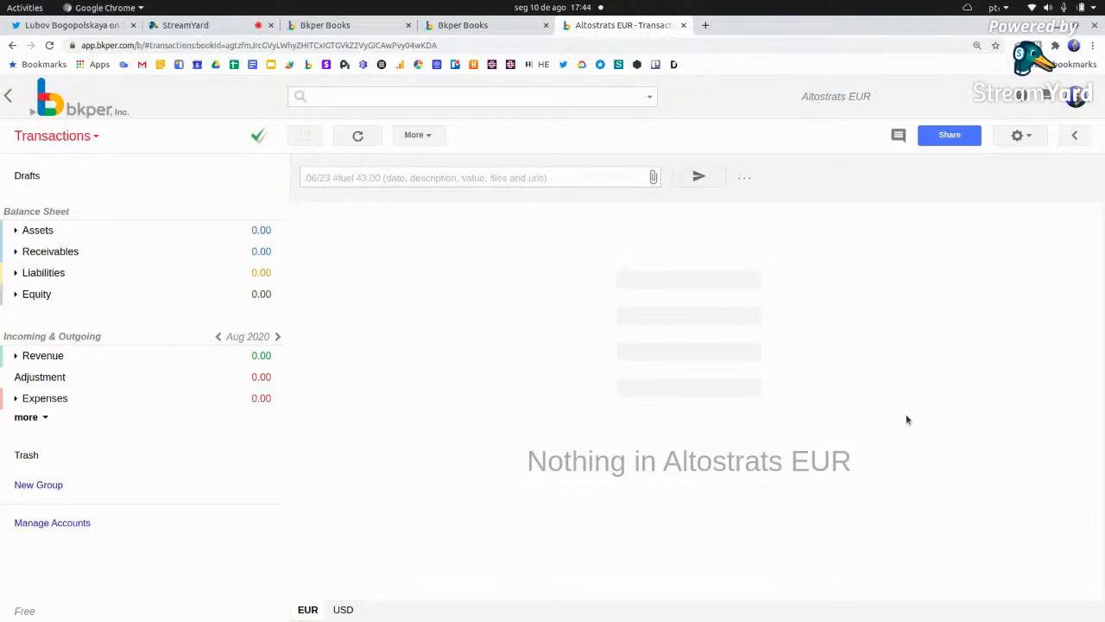
# - Review the Exchange Bot description in the Altostrats EUR book's automations and install the bot
pyautogui.click(1026, 137)
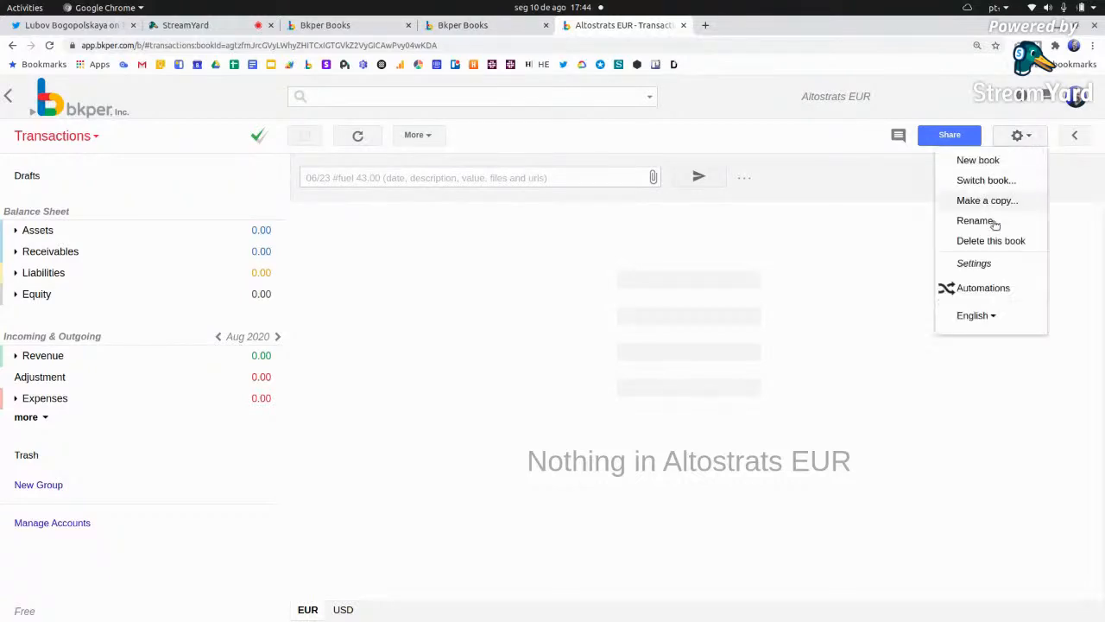
pyautogui.click(1018, 291)
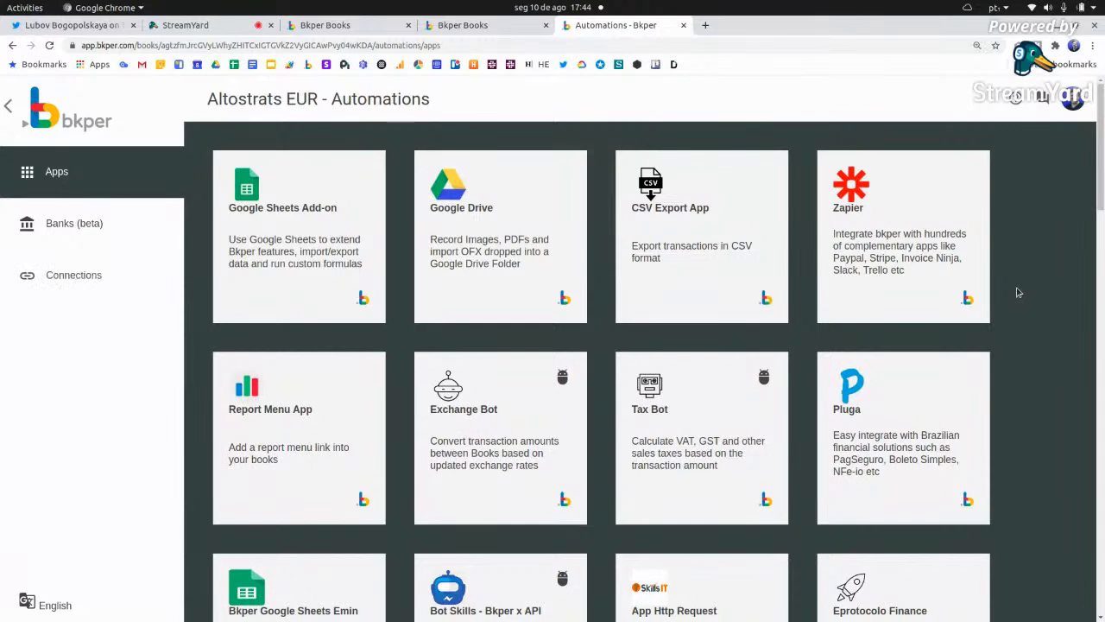
pyautogui.click(486, 427)
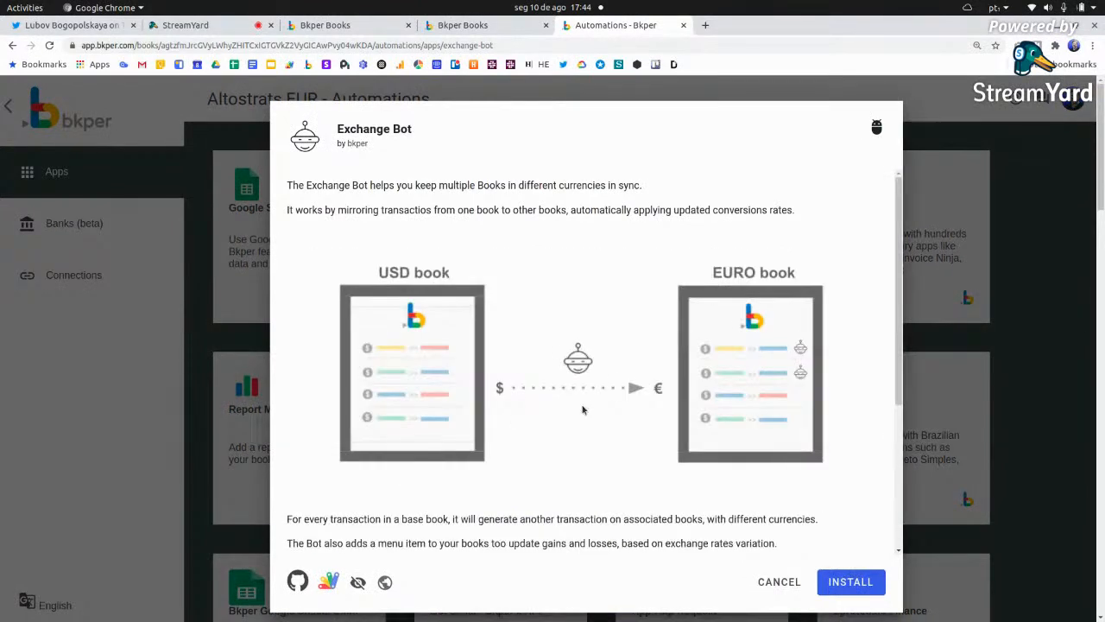
pyautogui.scroll(-5, 583, 409)
pyautogui.scroll(3, 583, 410)
pyautogui.scroll(2, 582, 409)
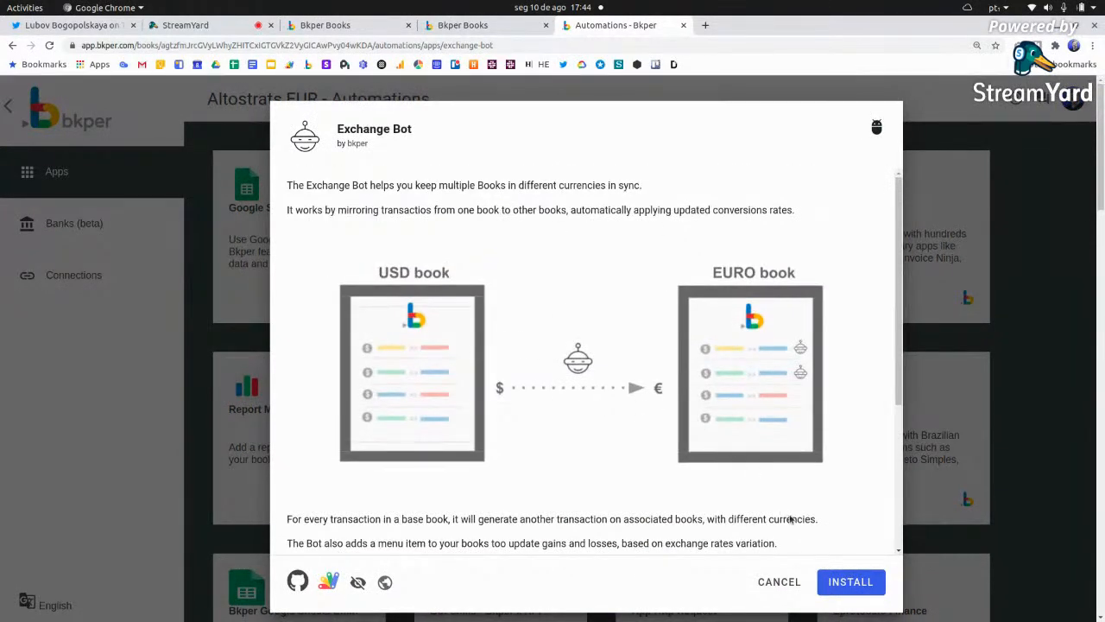
pyautogui.click(846, 582)
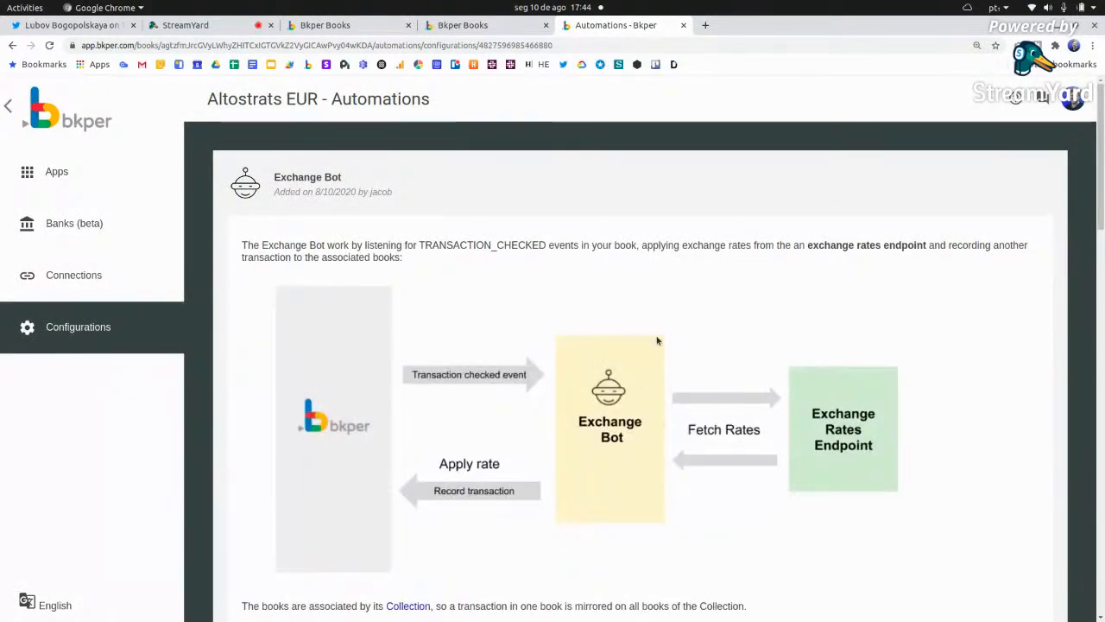
# - Review the Exchange Bot's setup instructions, copy the required property name exc_code, and return to the Altostrats EUR book
pyautogui.scroll(-2, 657, 340)
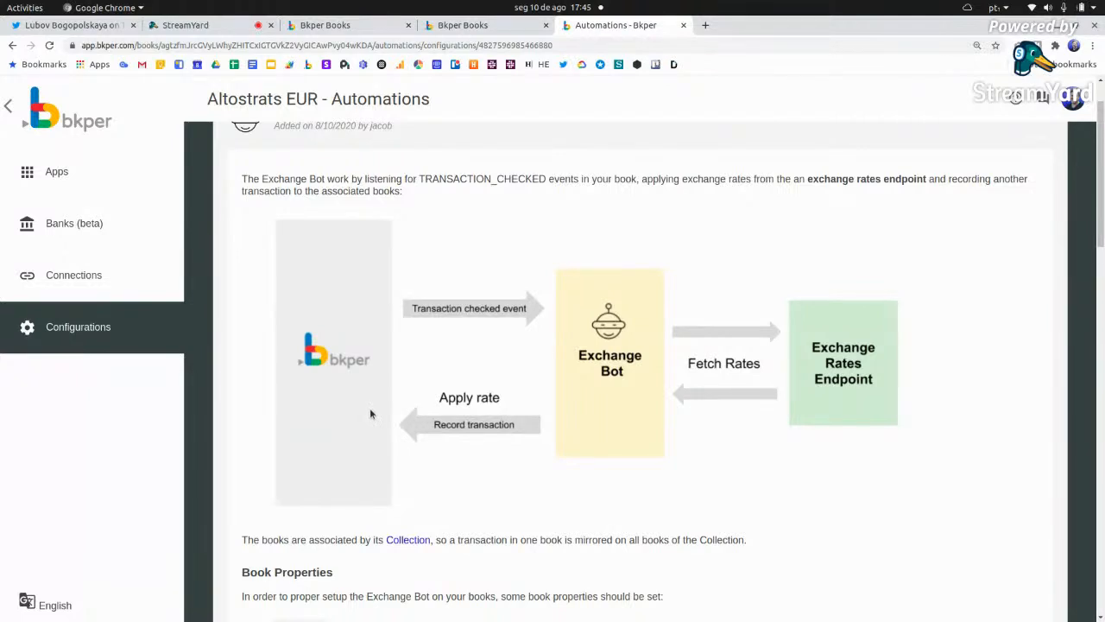
pyautogui.scroll(-2, 370, 414)
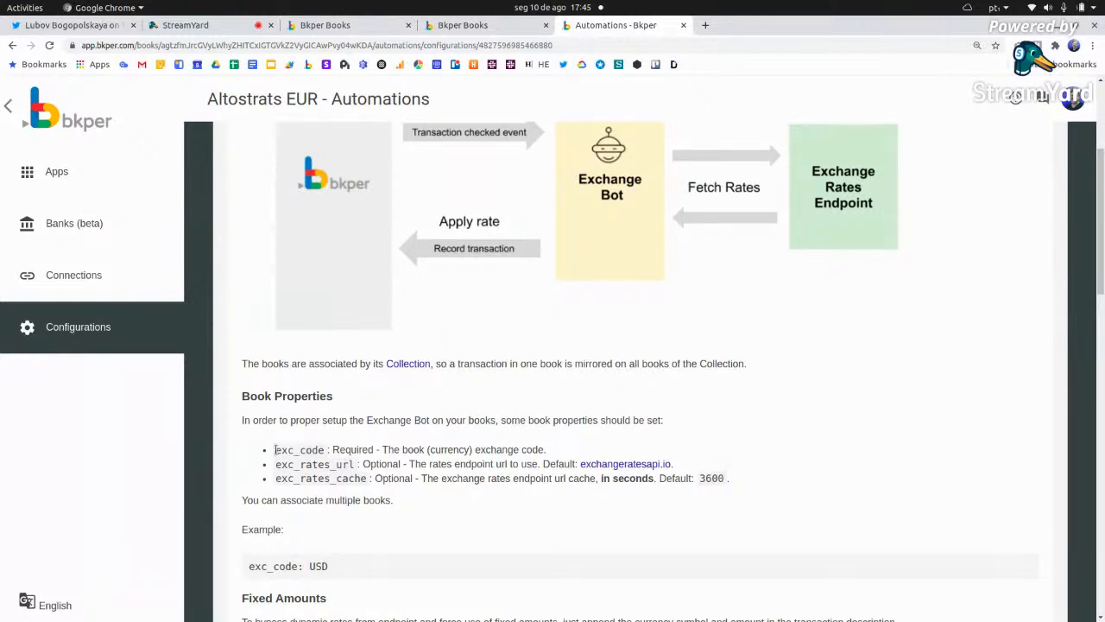
pyautogui.moveTo(274, 449); pyautogui.dragTo(326, 452)
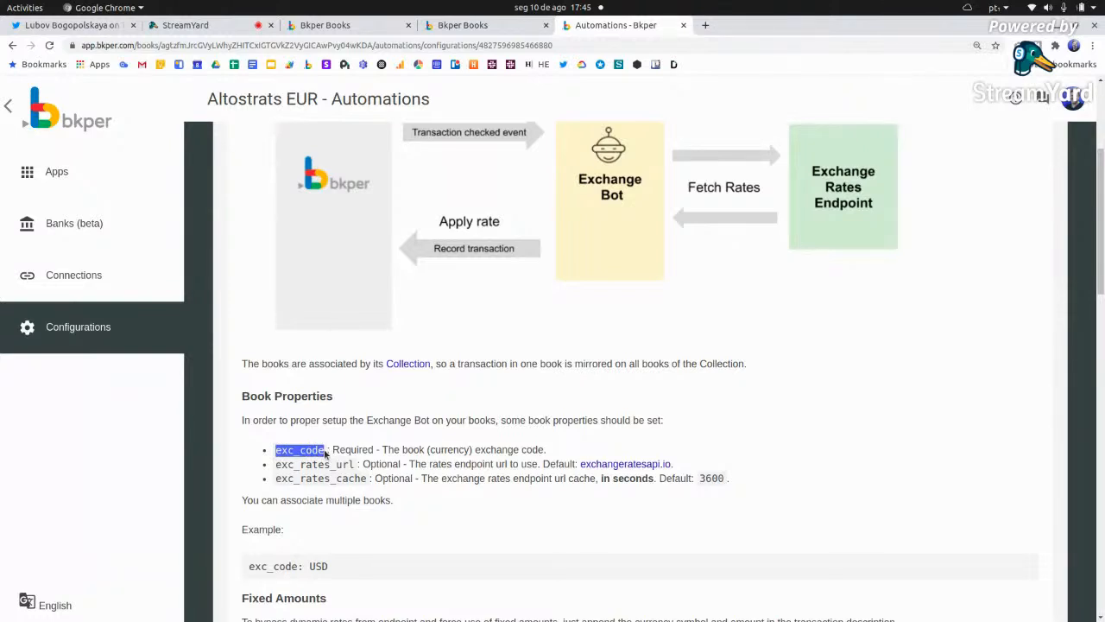
pyautogui.click(10, 112)
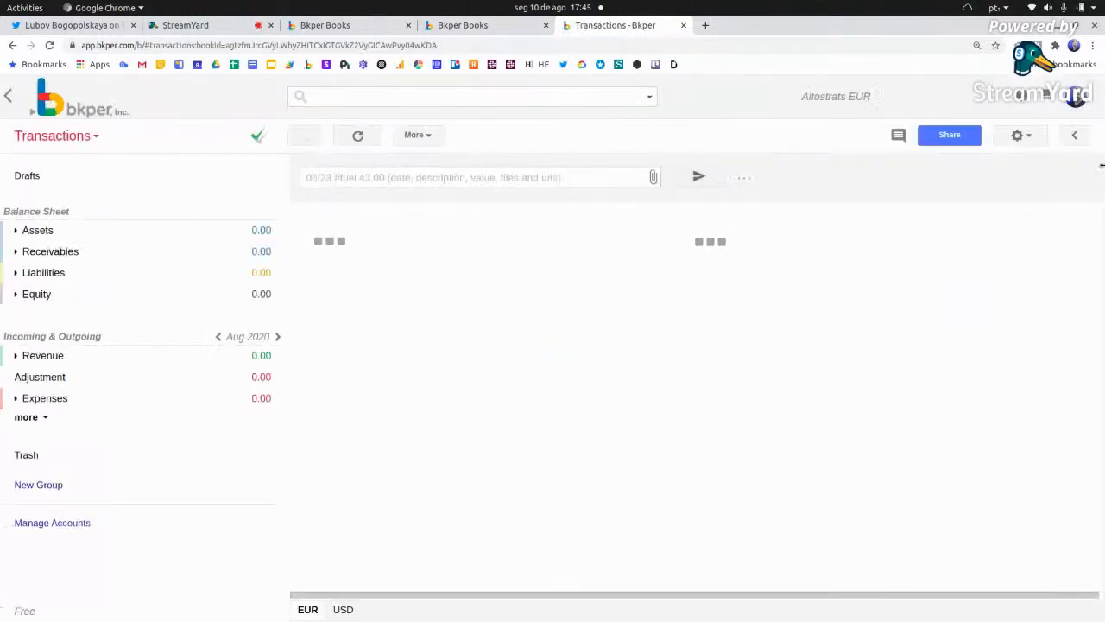
# - Add the book property exc_code with the value EUR to the Altostrats EUR book and save it
pyautogui.click(1018, 138)
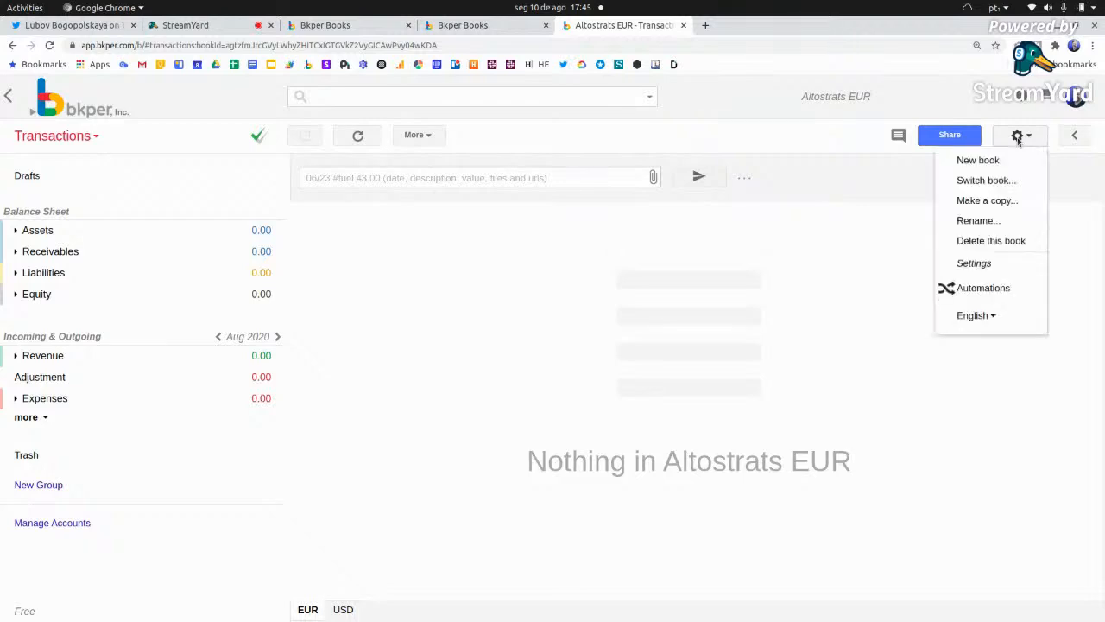
pyautogui.click(979, 264)
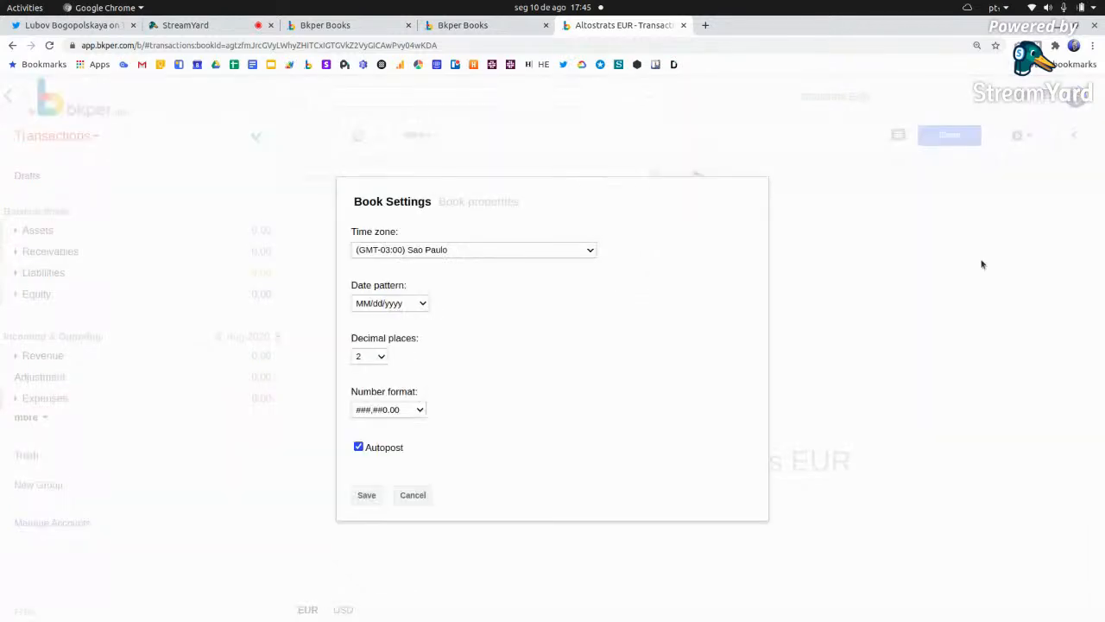
pyautogui.click(508, 202)
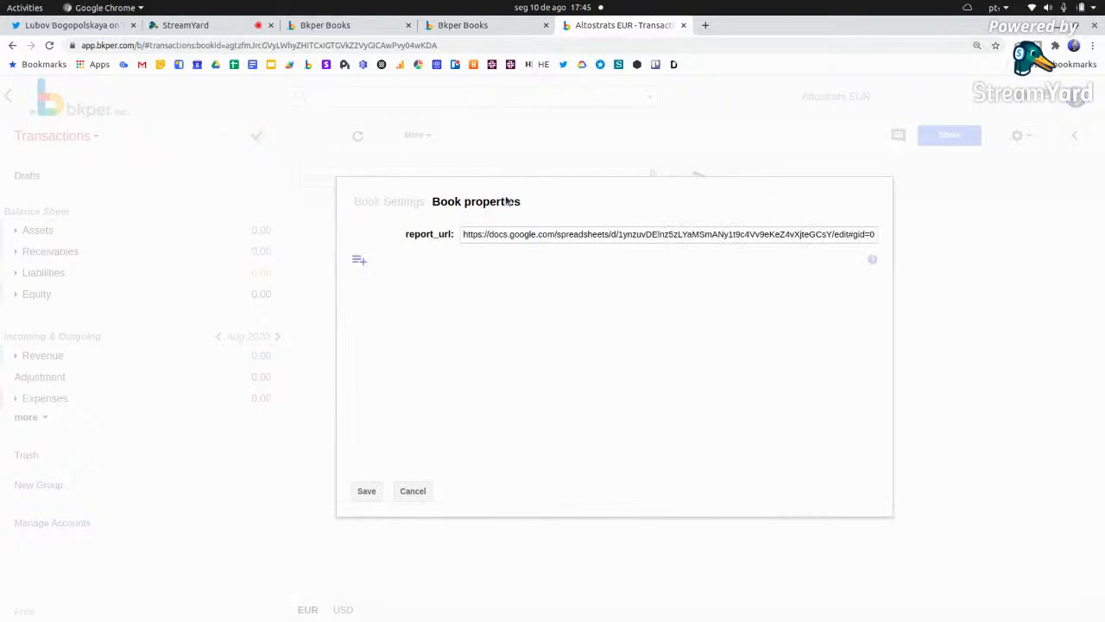
pyautogui.click(357, 260)
pyautogui.write('exc_code')
pyautogui.click(471, 262)
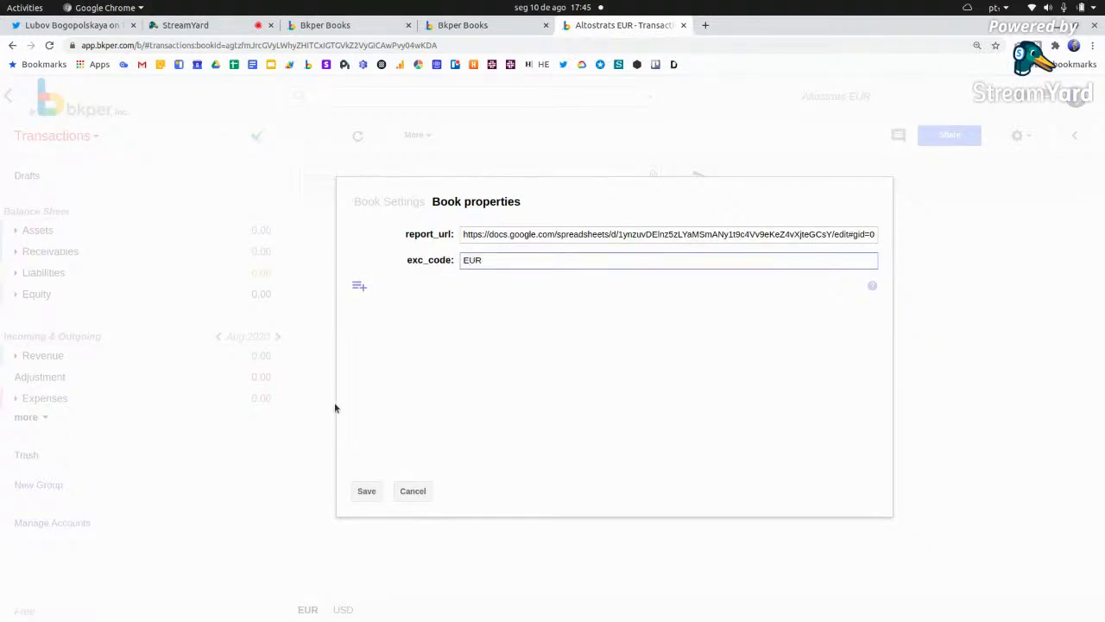
pyautogui.click(361, 493)
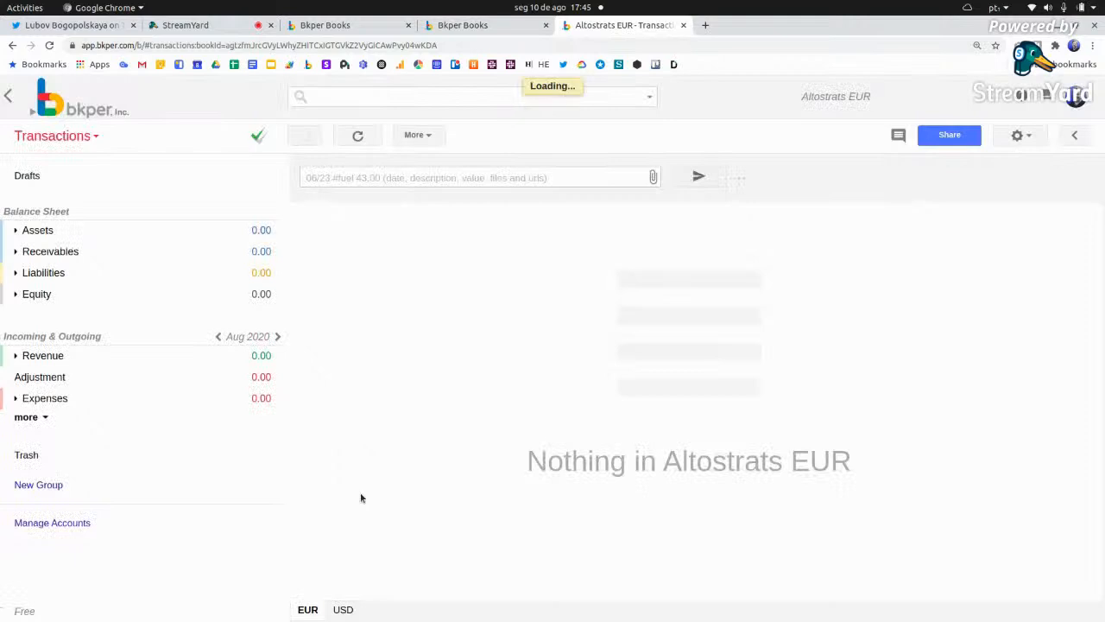
# - Switch to the Altostrats USD book and install the Exchange Bot from its automations
pyautogui.click(344, 610)
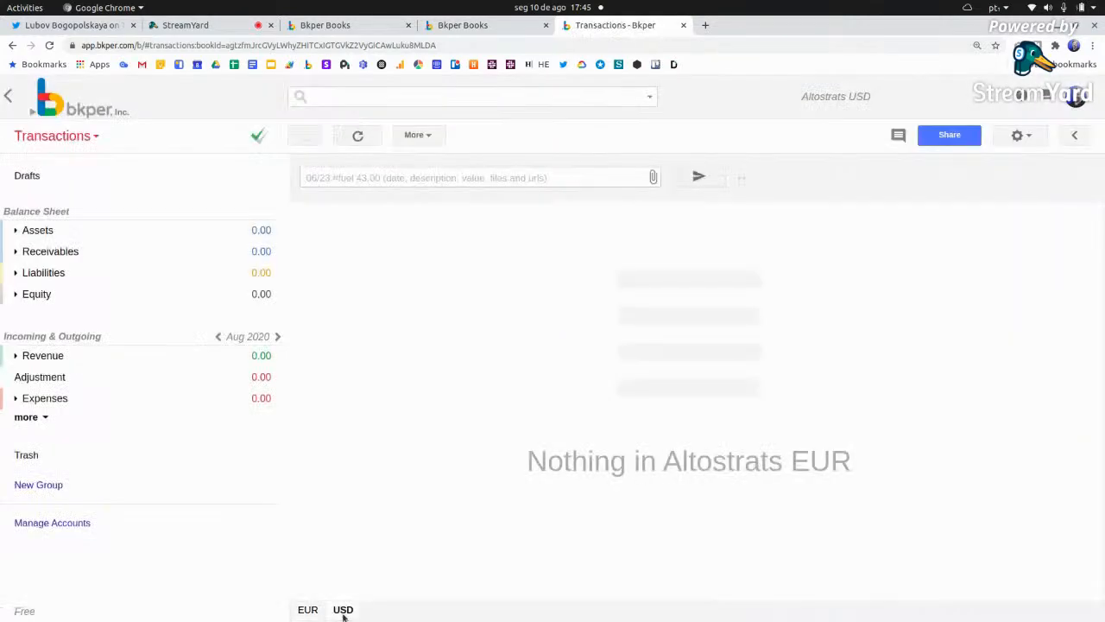
pyautogui.click(1027, 138)
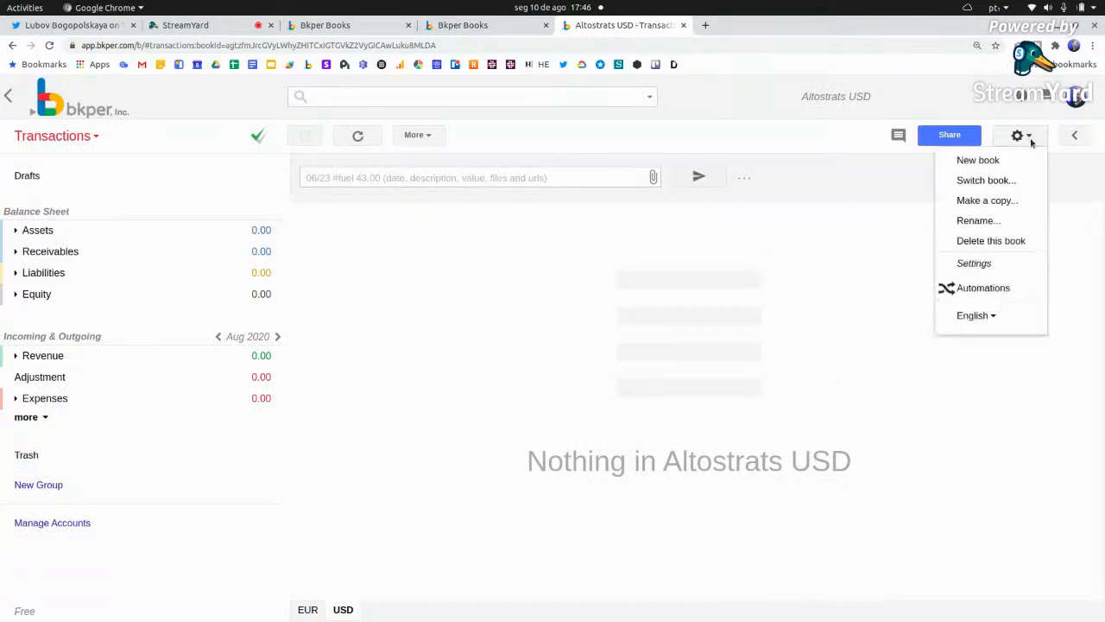
pyautogui.click(999, 288)
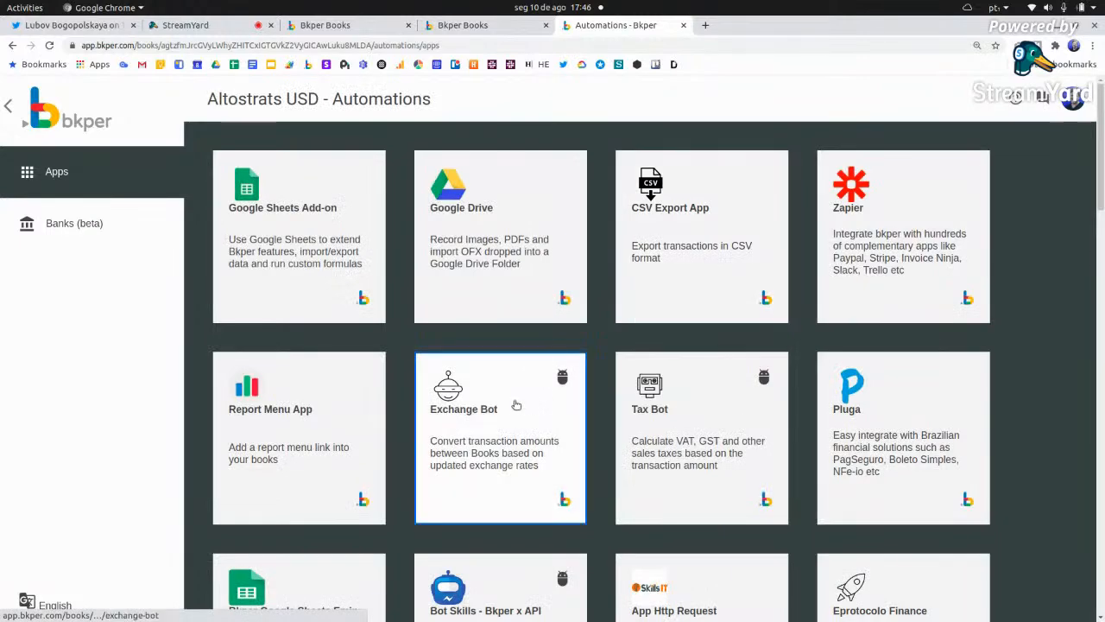
pyautogui.click(486, 390)
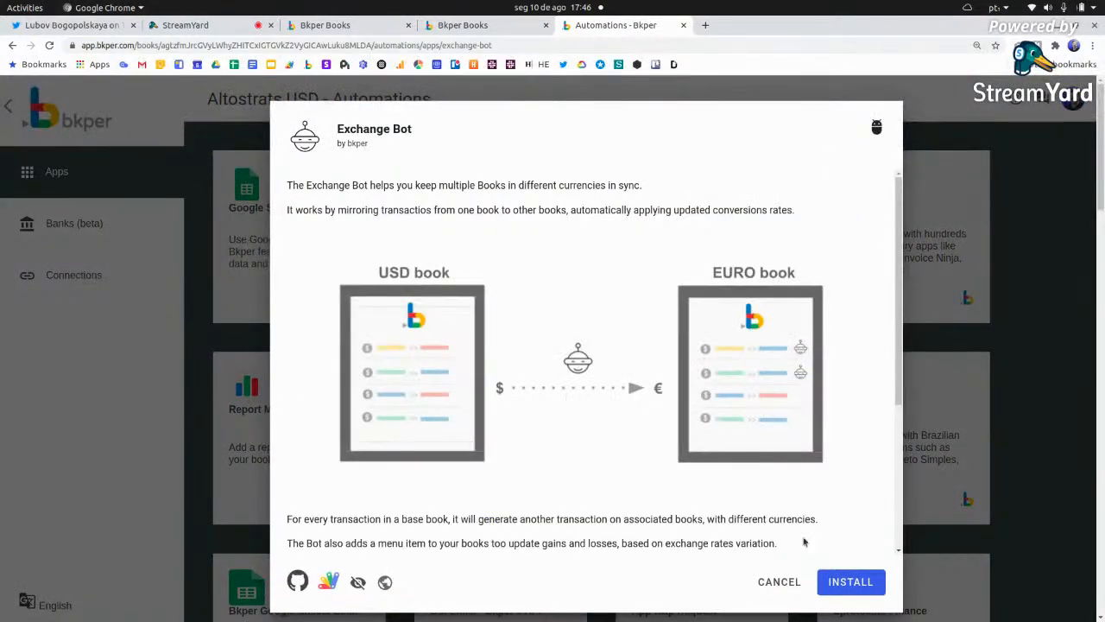
pyautogui.click(851, 582)
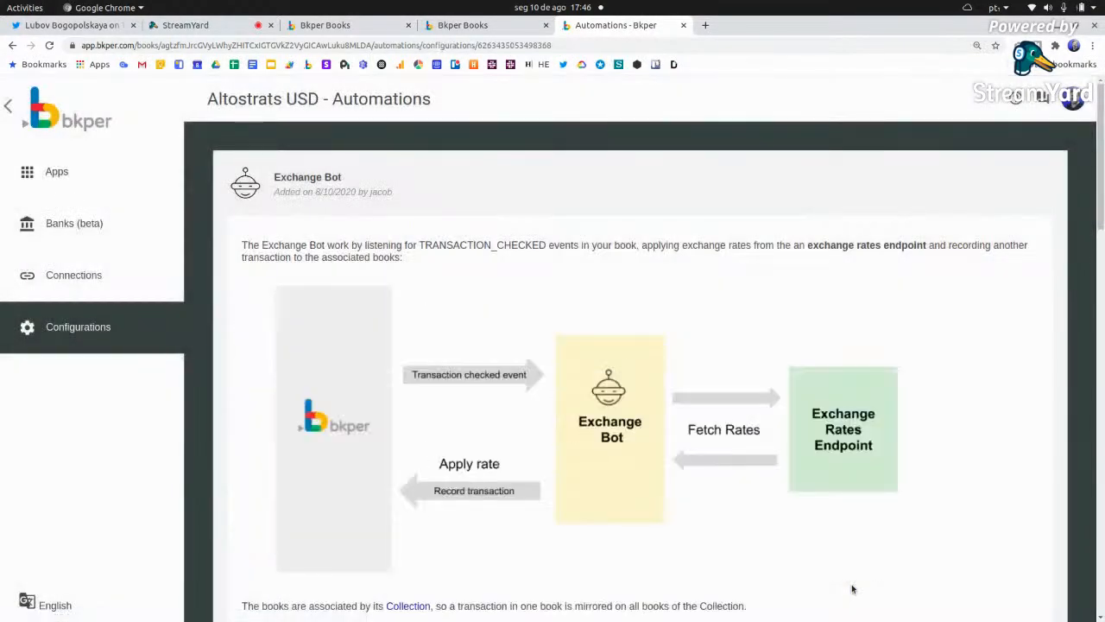
# - Copy the property name exc_code from the Exchange Bot's book properties instructions and return to the Altostrats USD book
pyautogui.scroll(-4, 636, 464)
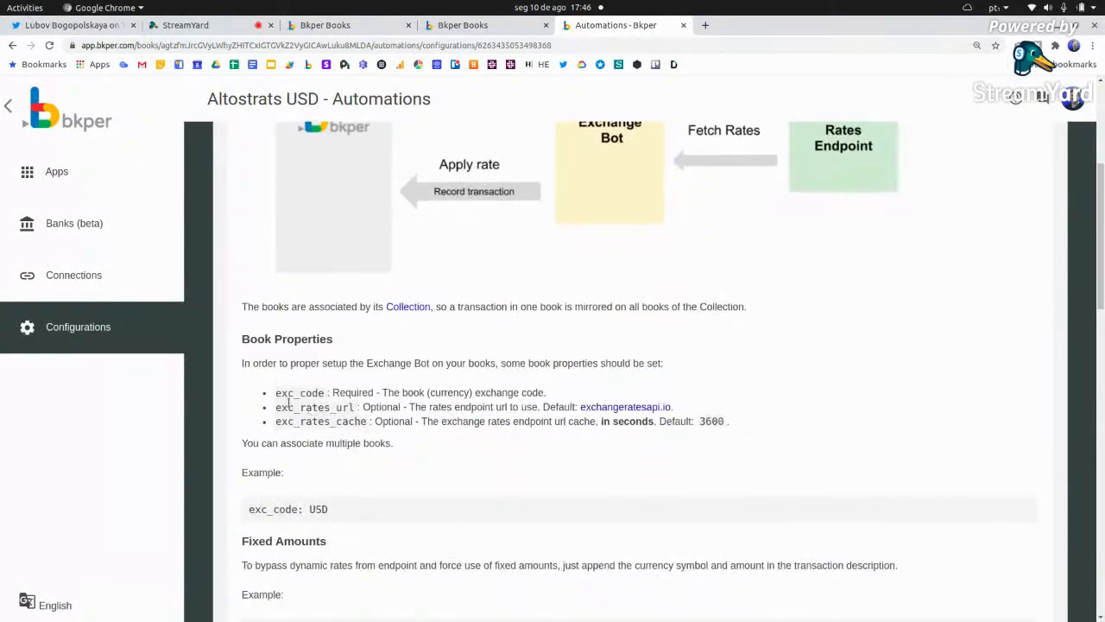
pyautogui.moveTo(274, 395); pyautogui.dragTo(325, 401)
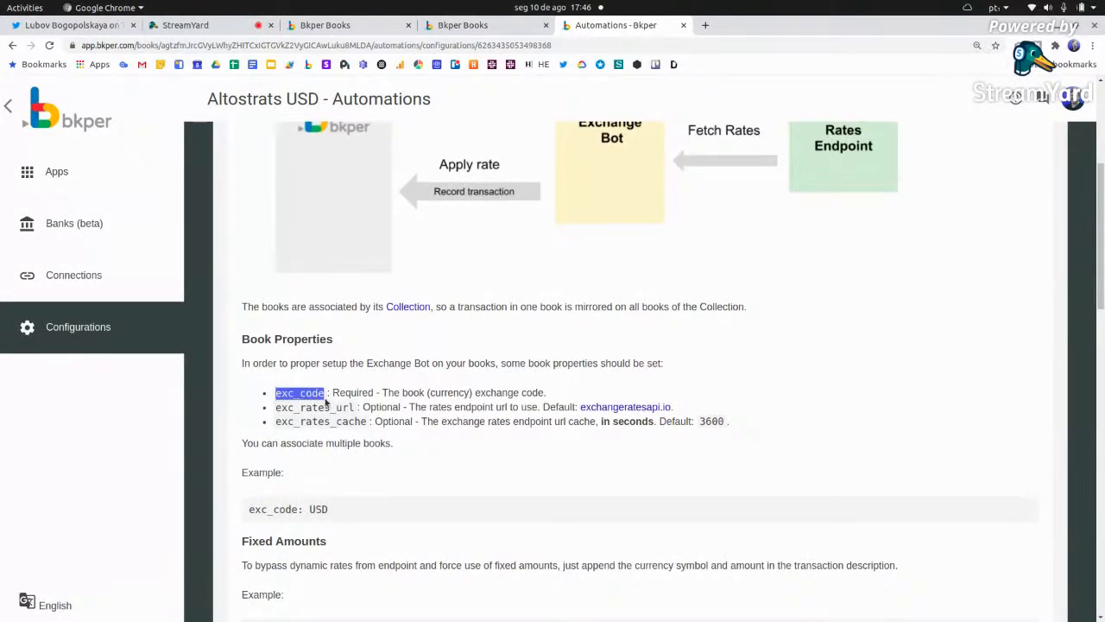
pyautogui.click(10, 106)
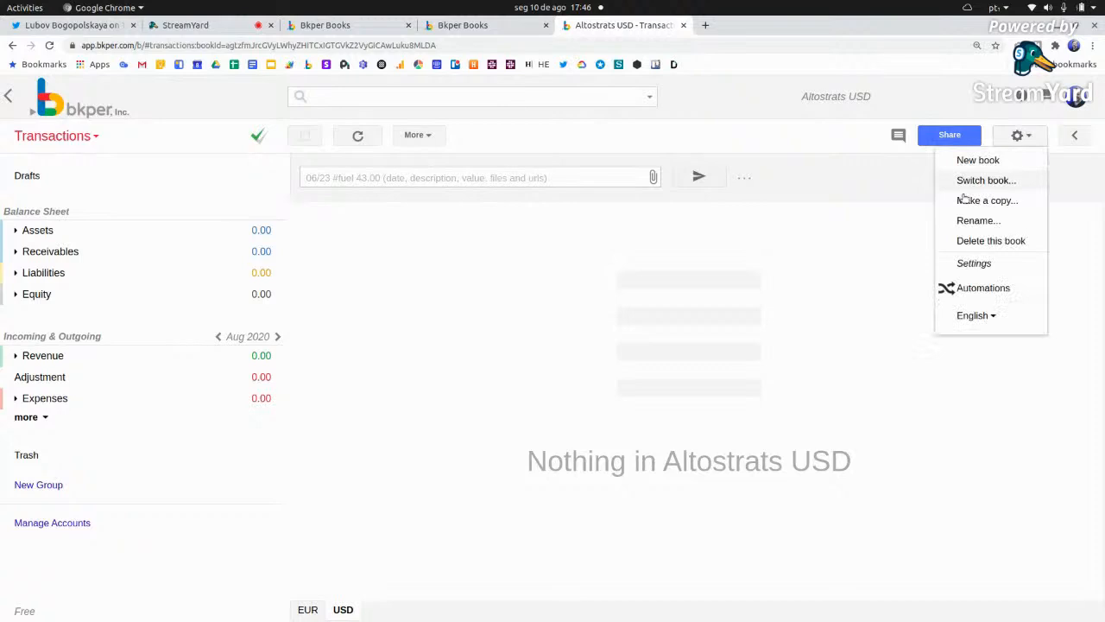
# - Add the book property exc_code with the value USD to the Altostrats USD book and save it
pyautogui.click(995, 268)
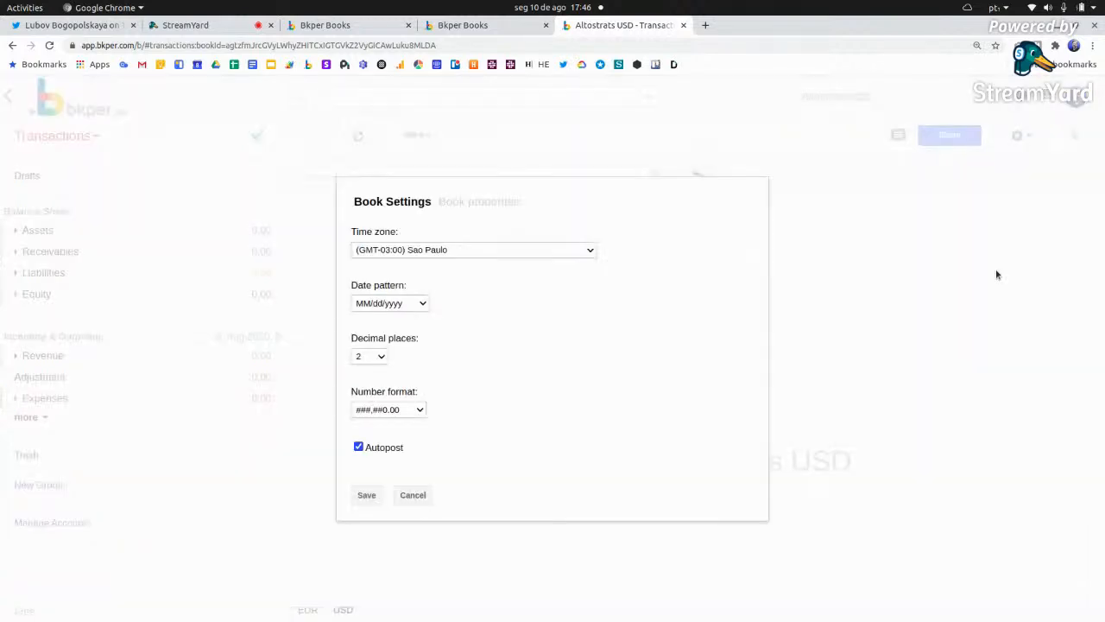
pyautogui.click(489, 203)
pyautogui.click(357, 263)
pyautogui.write('exc_code')
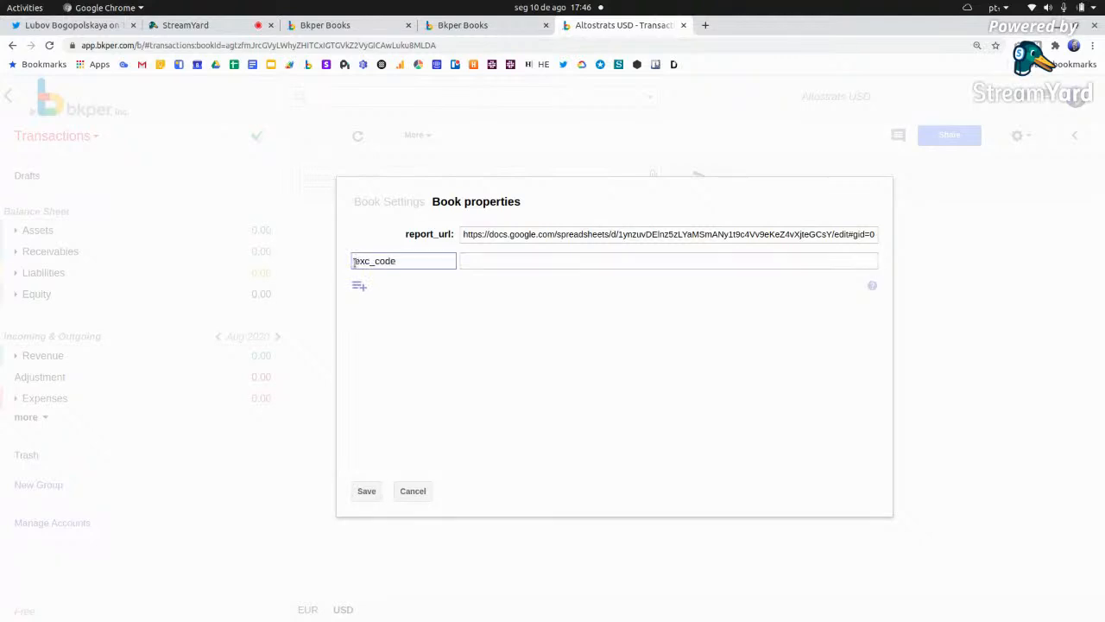
pyautogui.click(515, 263)
pyautogui.write('USD')
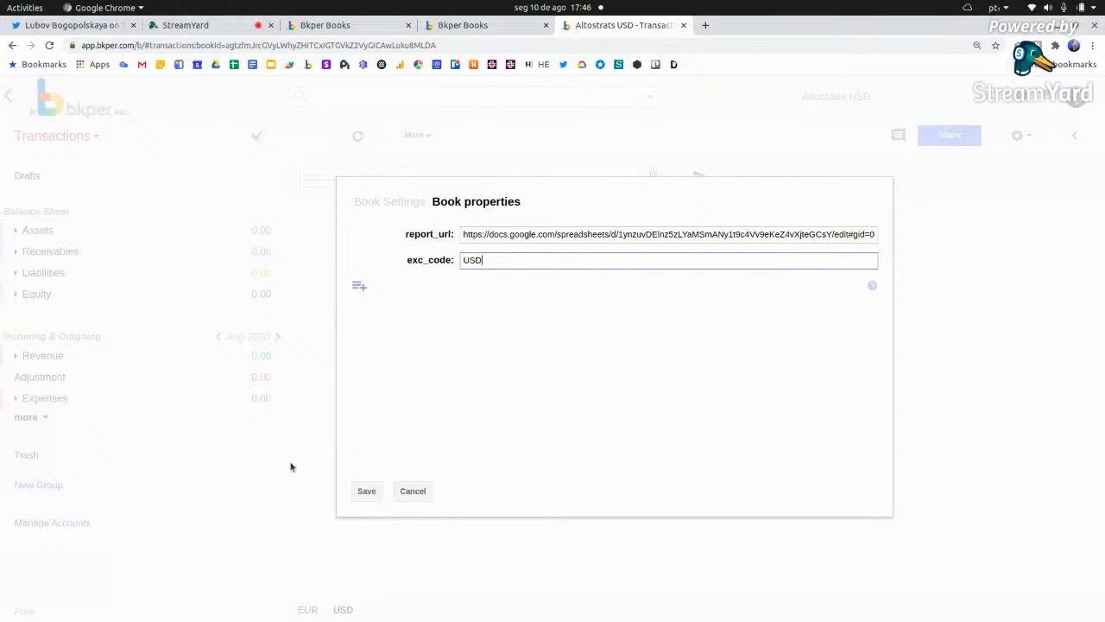
pyautogui.click(372, 495)
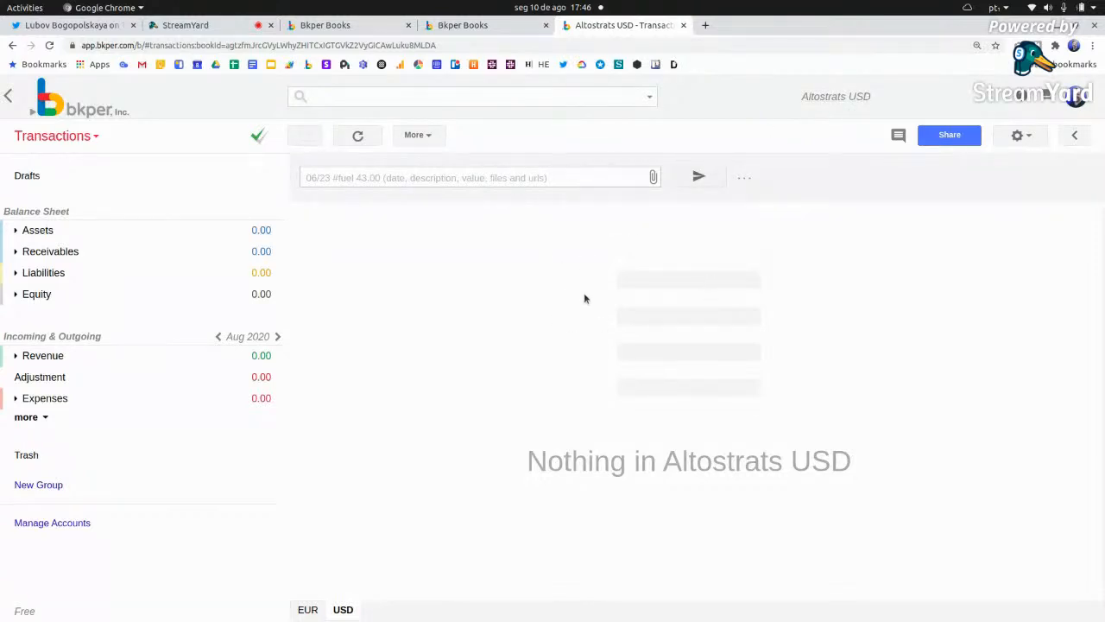
# - Record a transaction of 2000 from Bank Account to Fixed Expenses in the Altostrats USD book
pyautogui.click(747, 182)
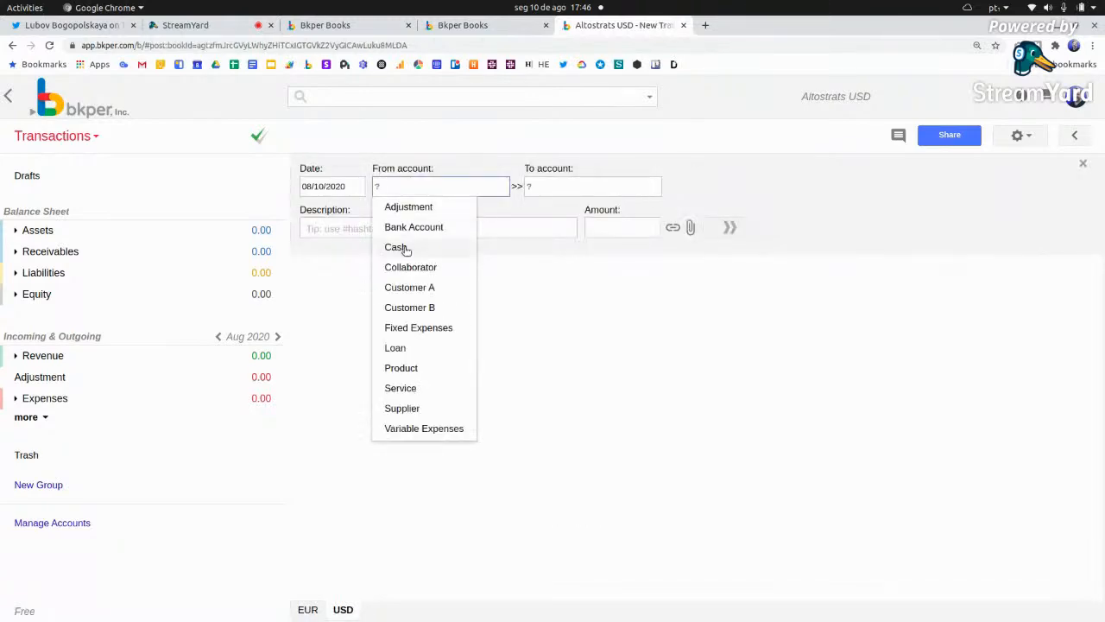
pyautogui.click(431, 227)
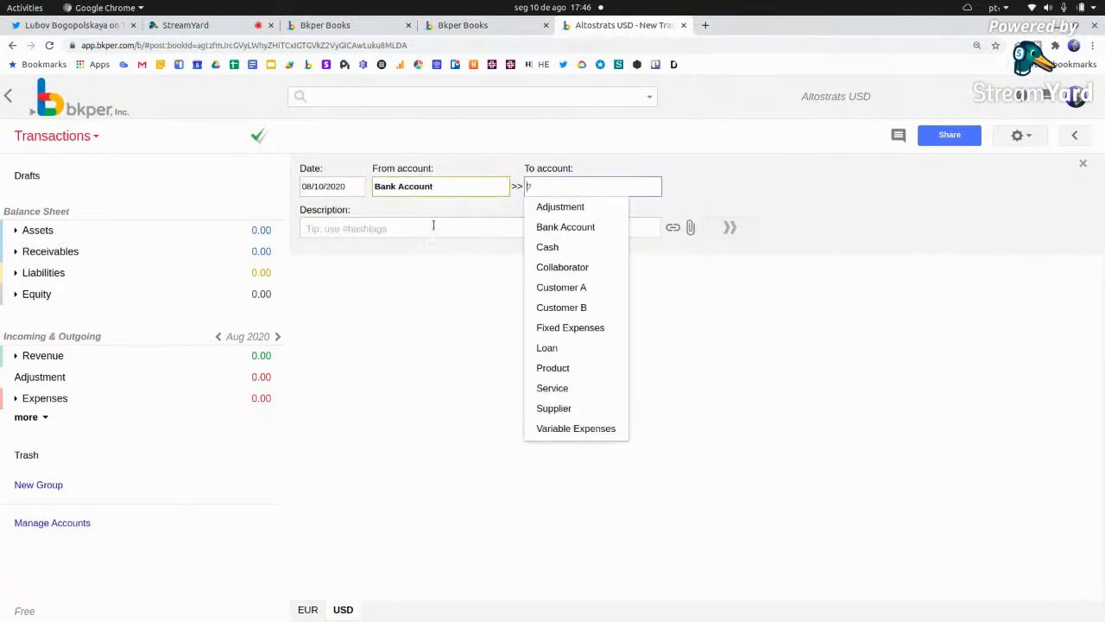
pyautogui.click(590, 328)
pyautogui.click(616, 231)
pyautogui.write('2')
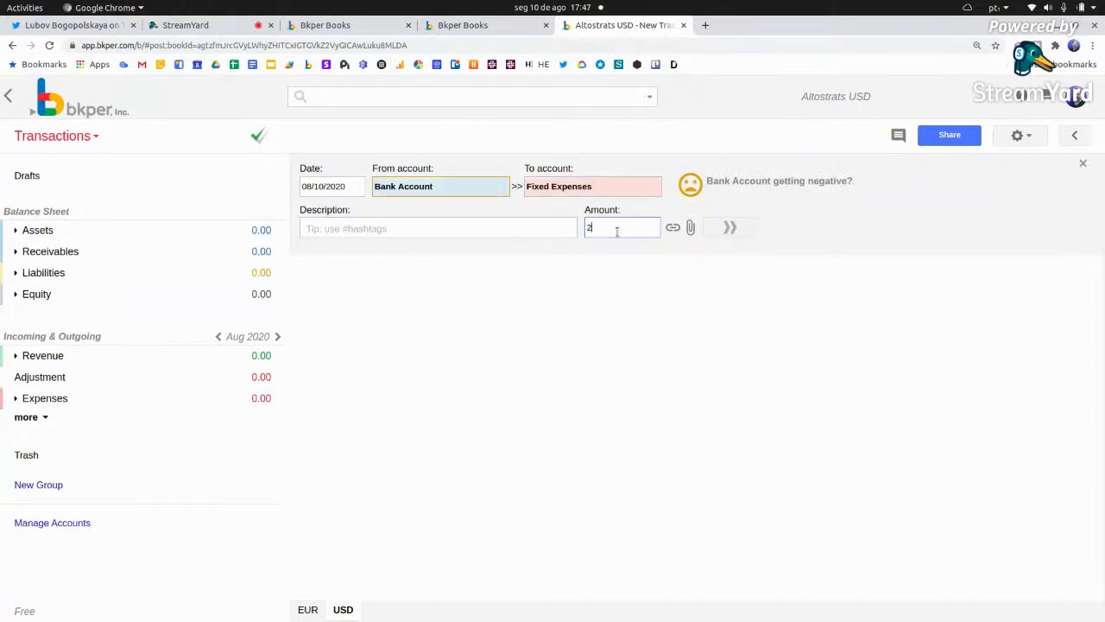
pyautogui.write('000')
pyautogui.click(730, 226)
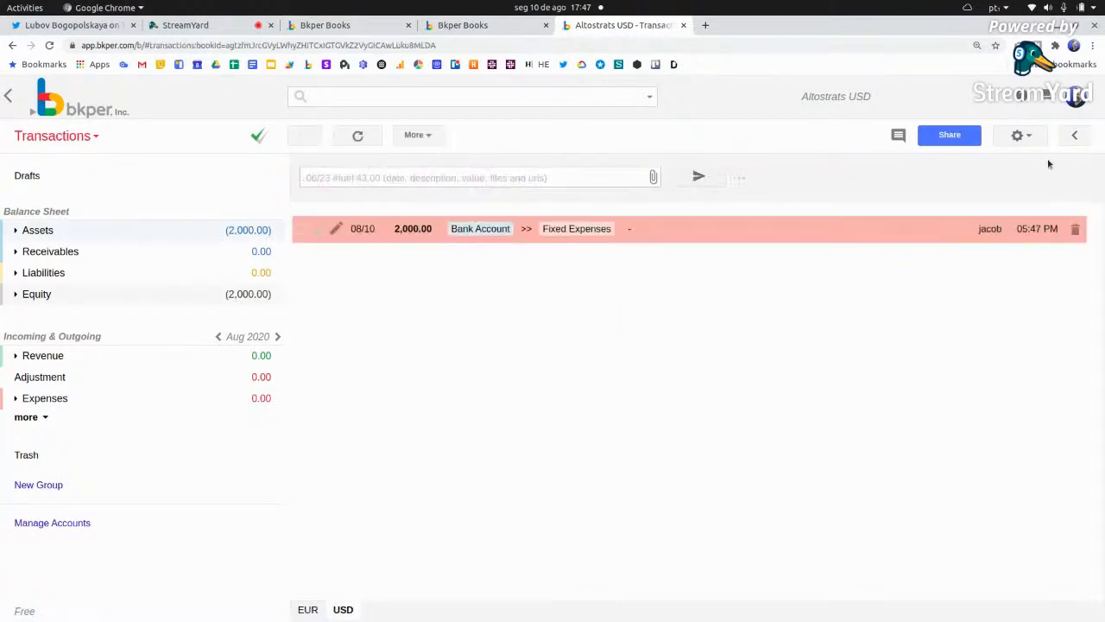
# - Show the book's activity, check the 2,000.00 Fixed Expenses transaction, and inspect the Exchange Bot's response to it
pyautogui.click(1076, 135)
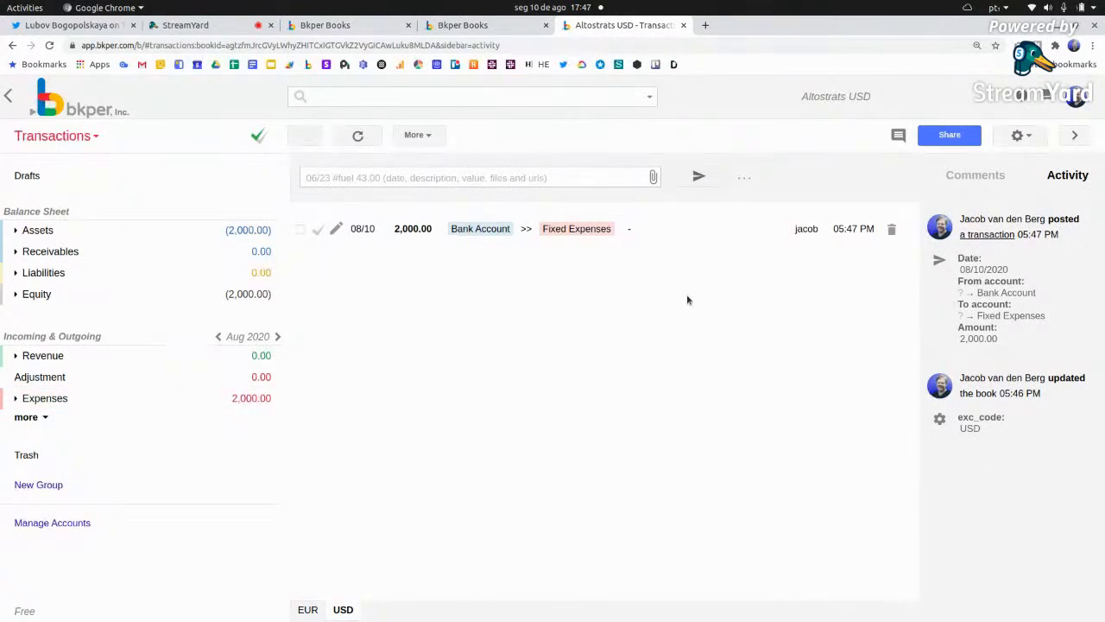
pyautogui.click(317, 231)
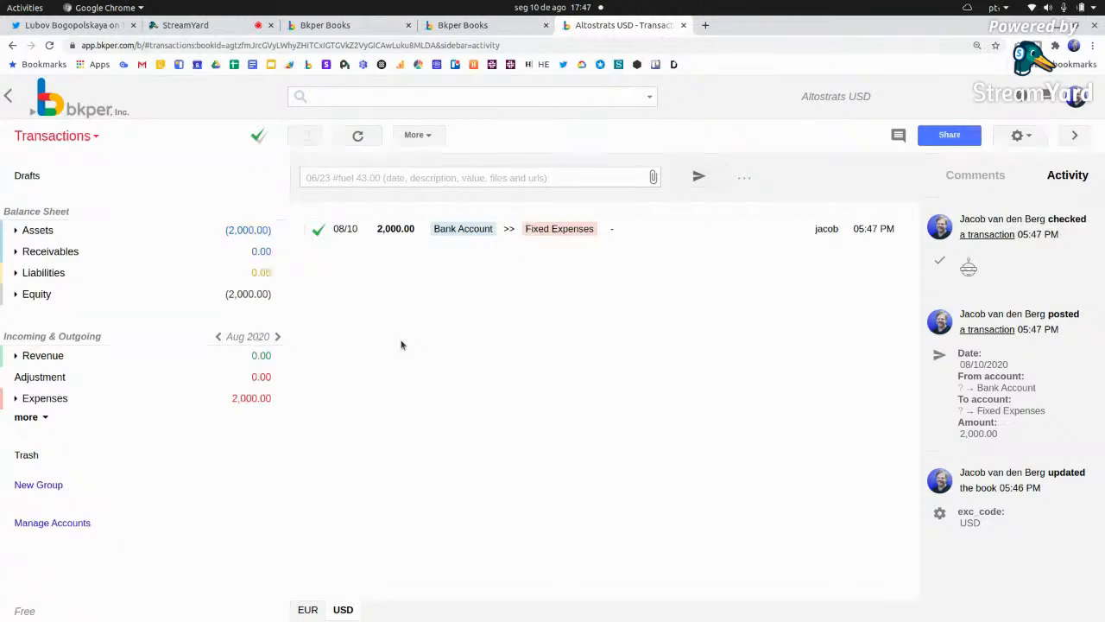
pyautogui.click(968, 270)
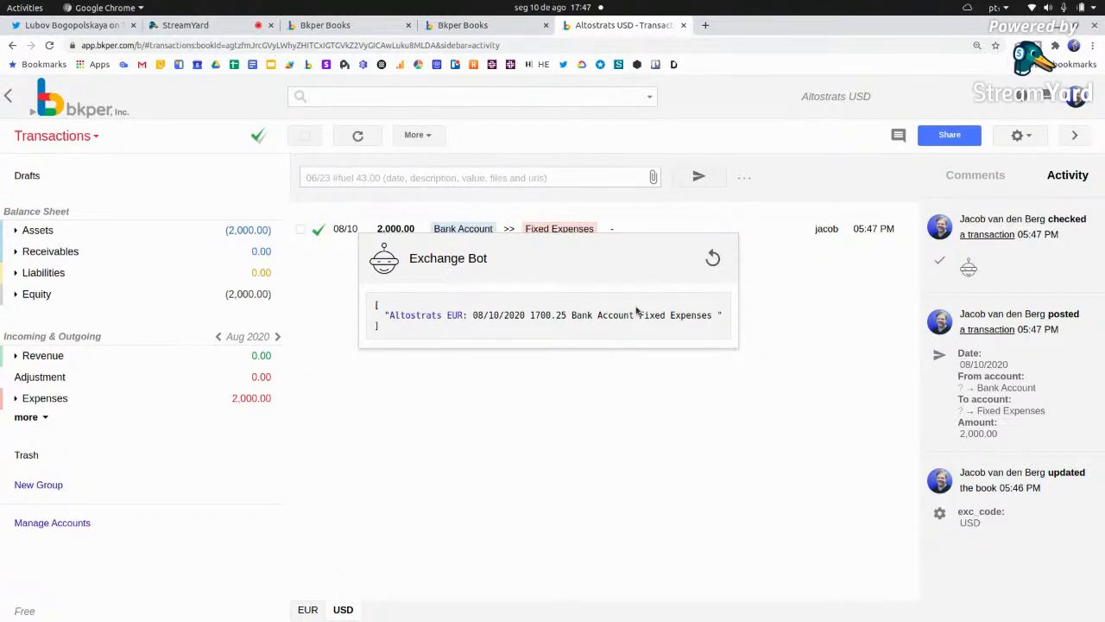
pyautogui.click(835, 307)
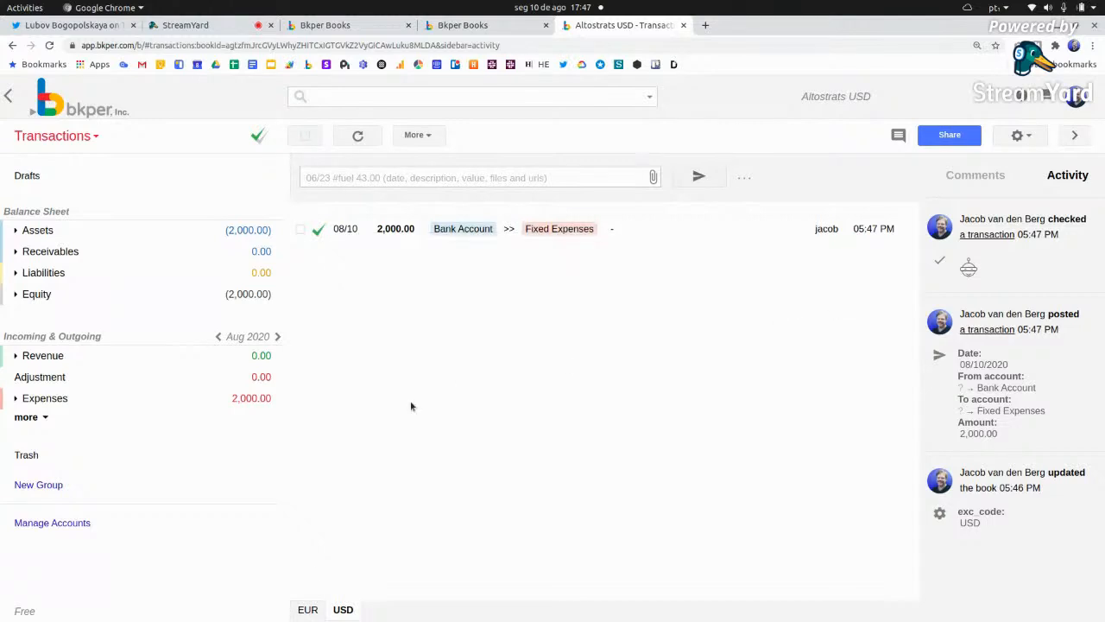
# - Check the mirrored Fixed Expenses transaction in the Altostrats EUR book and compare it with the original in the USD book
pyautogui.click(306, 610)
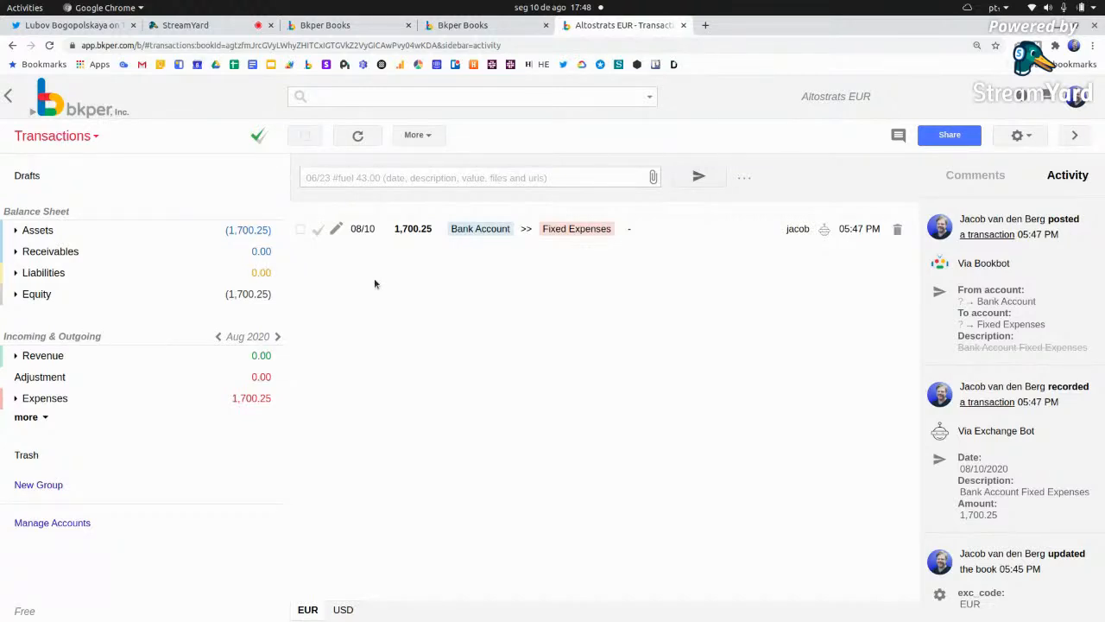
pyautogui.click(316, 230)
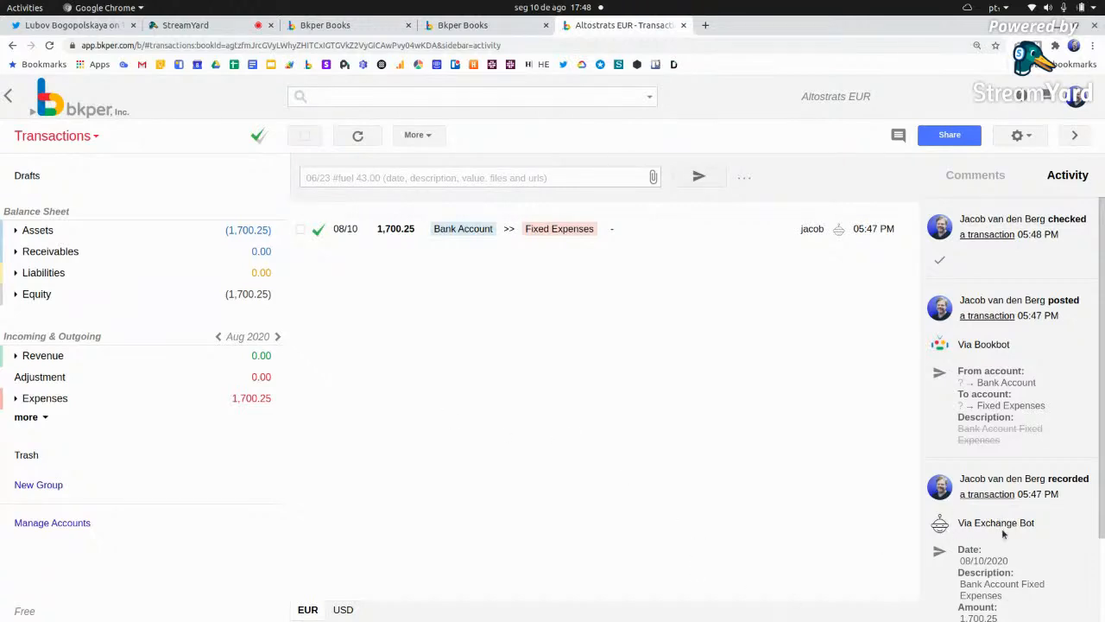
pyautogui.click(346, 610)
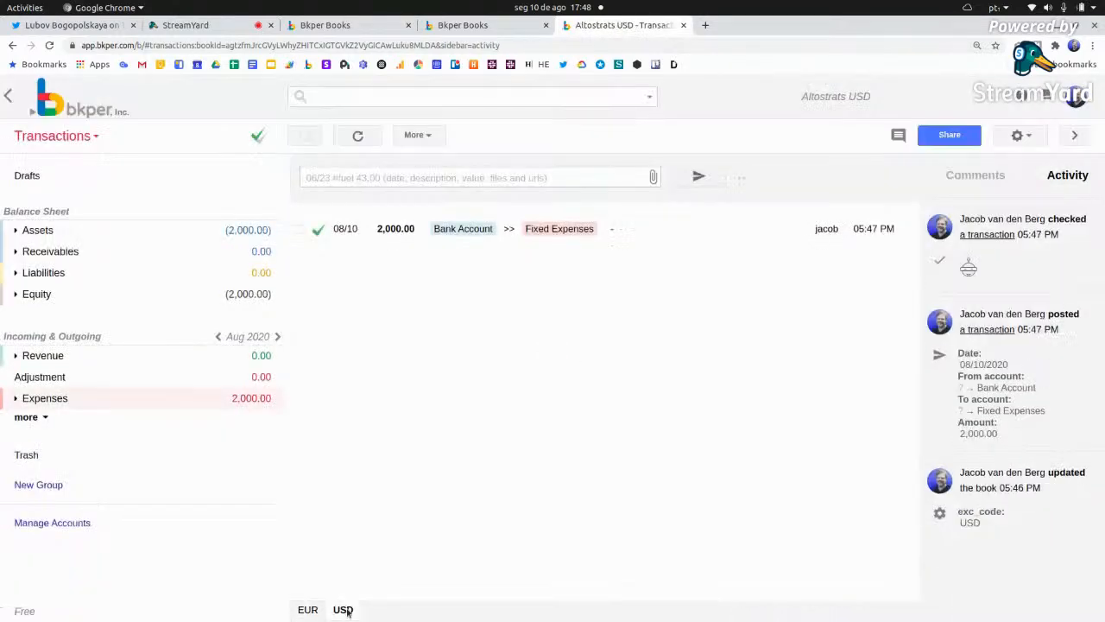
# - Record a transaction of 500 from Customer A to Bank Account in the Altostrats EUR book
pyautogui.click(304, 609)
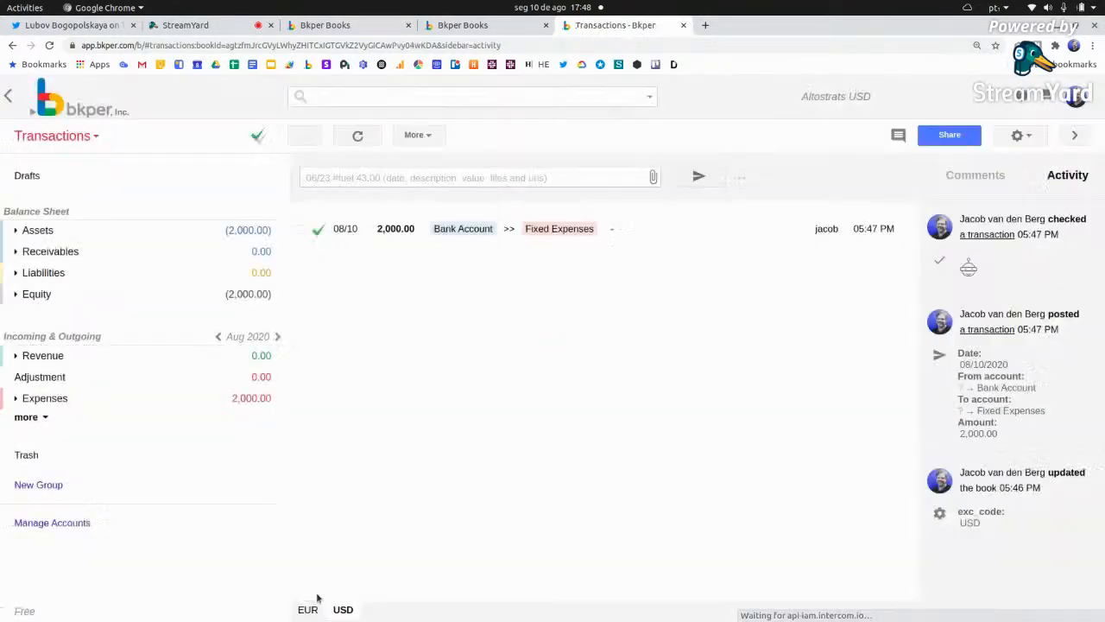
pyautogui.click(746, 177)
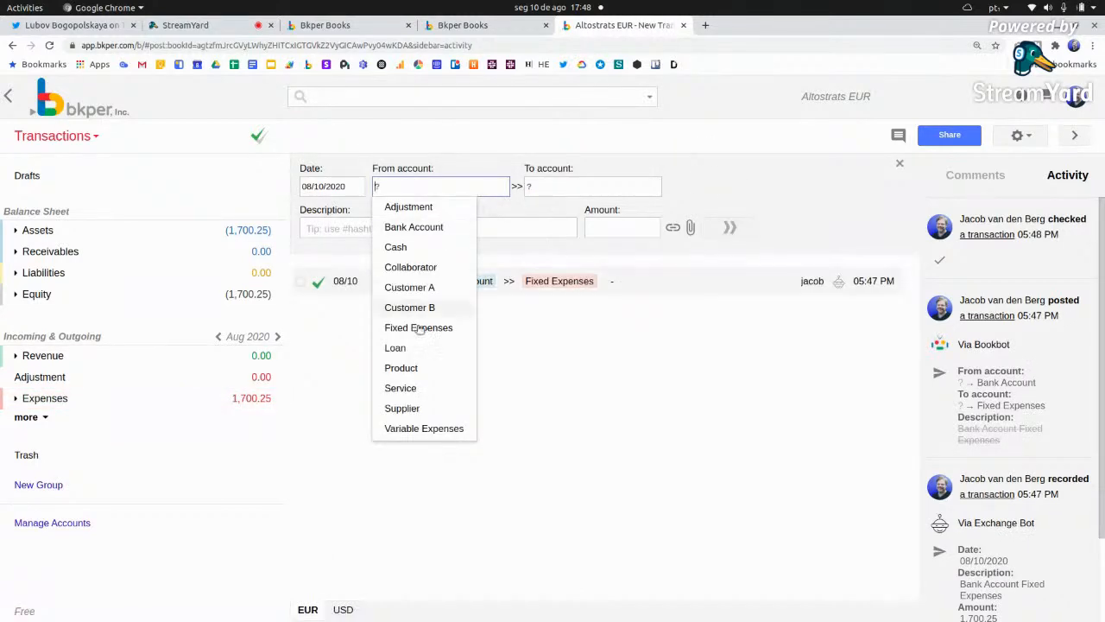
pyautogui.click(415, 292)
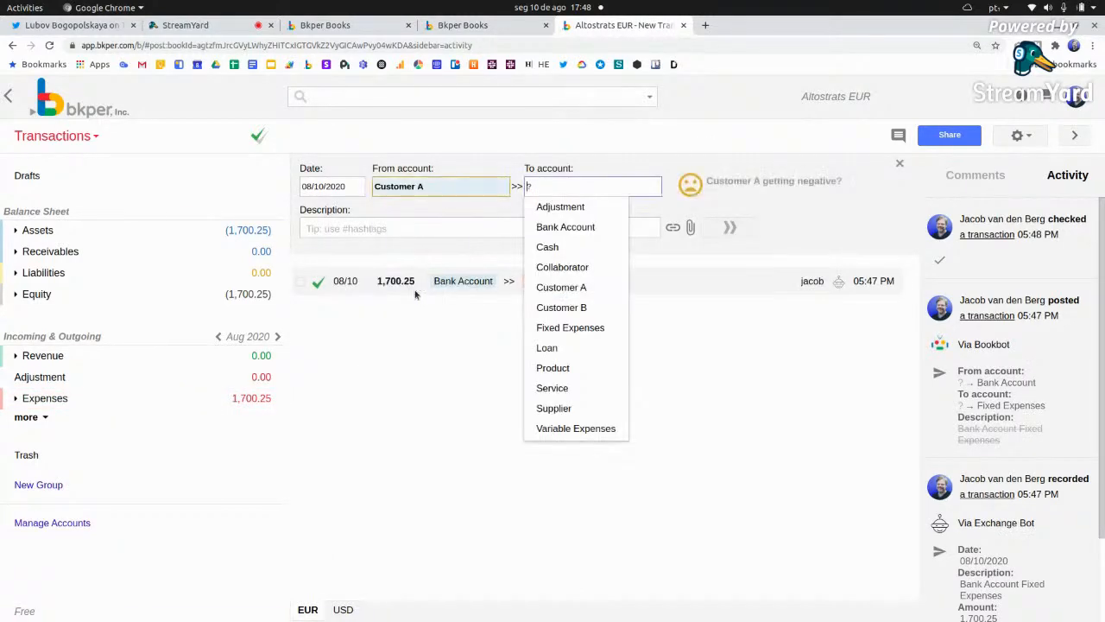
pyautogui.click(569, 227)
pyautogui.click(608, 229)
pyautogui.write('500')
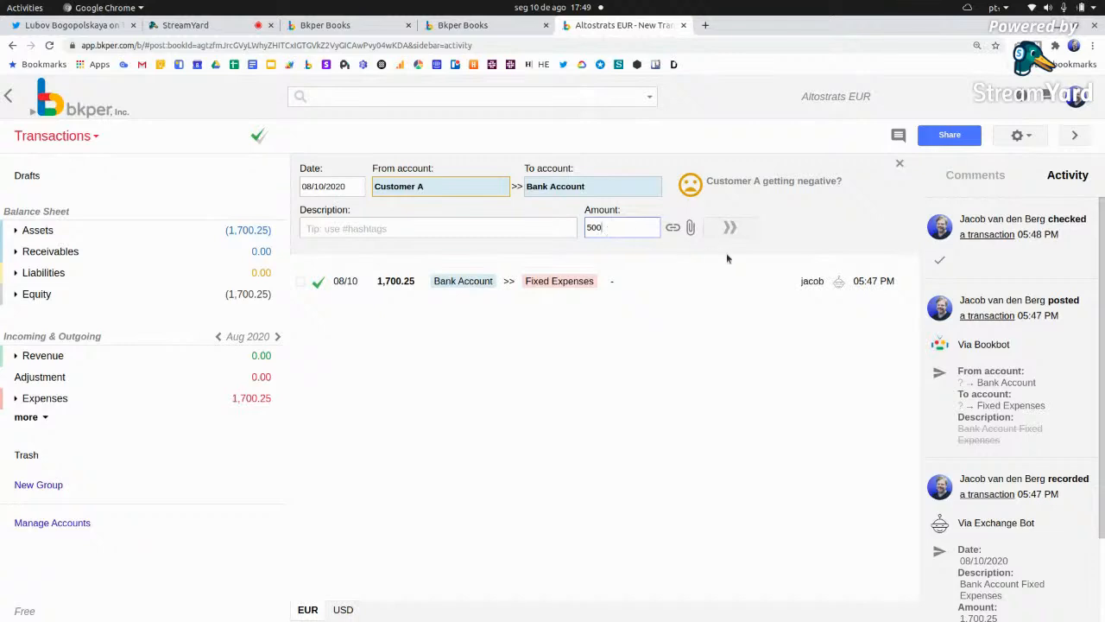
pyautogui.click(727, 227)
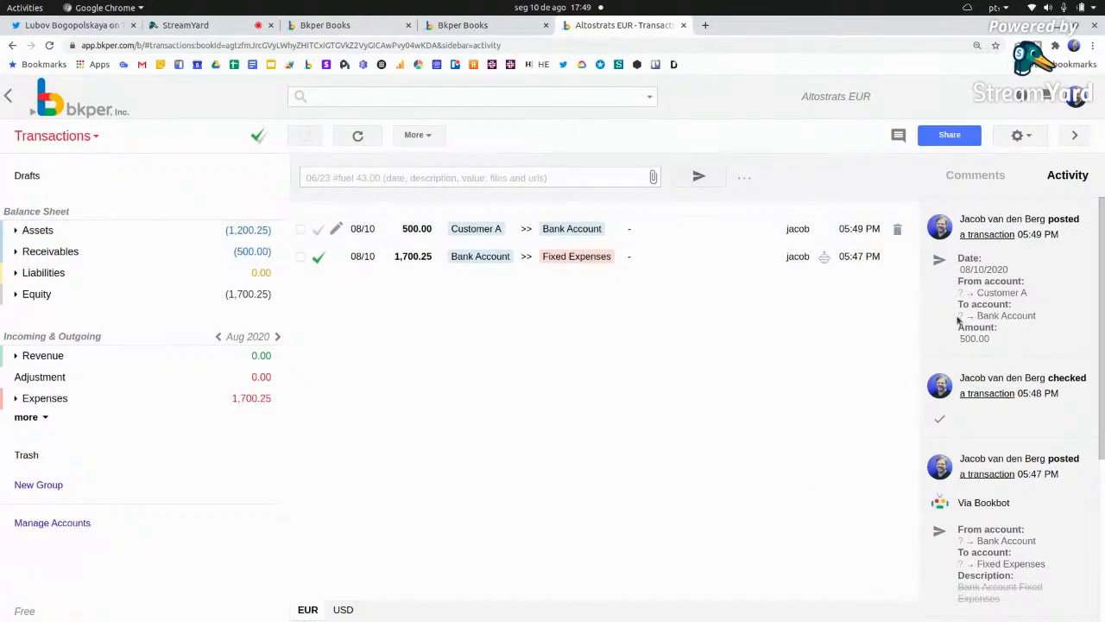
# - Check the Customer A transaction in the EUR book and inspect the Exchange Bot's response to it
pyautogui.click(317, 231)
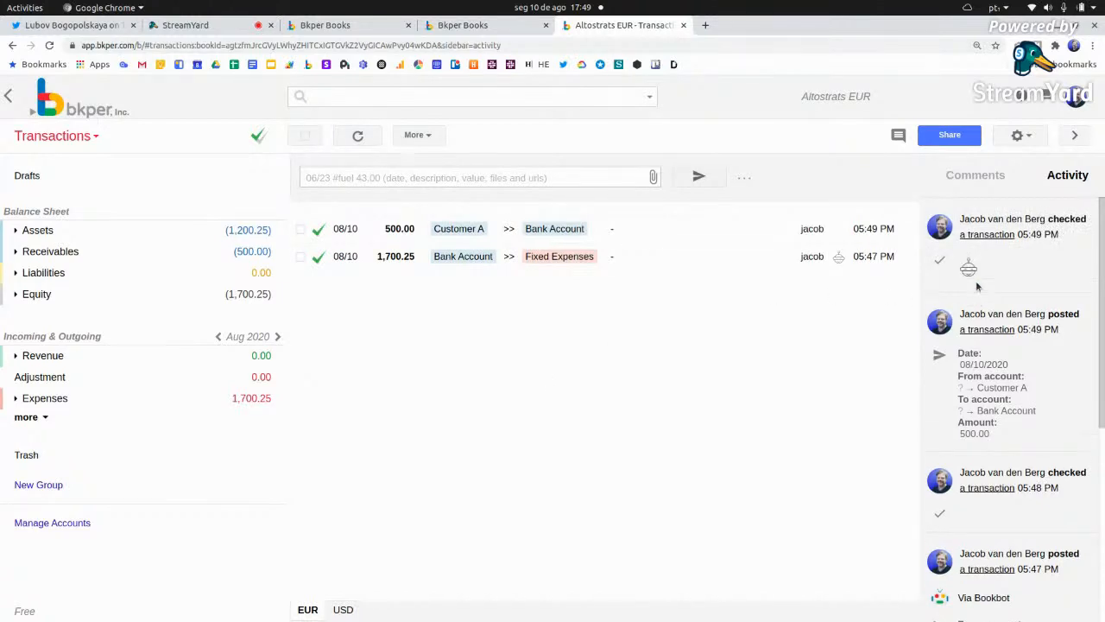
pyautogui.click(969, 268)
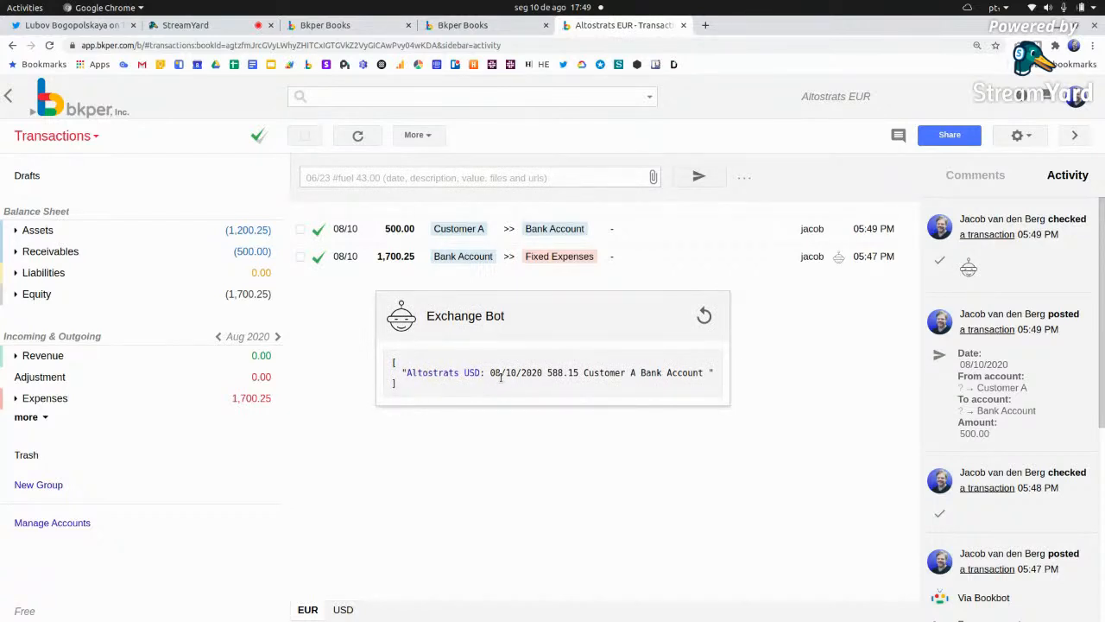
pyautogui.click(769, 381)
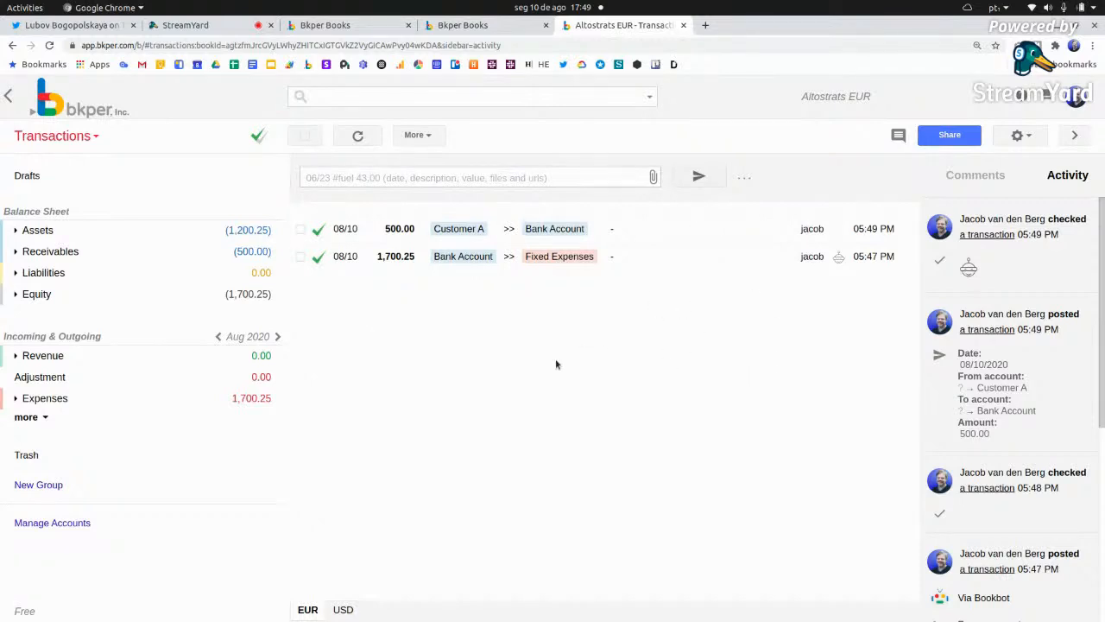
# - Switch to the Altostrats USD book and check the mirrored Customer A transaction
pyautogui.click(343, 609)
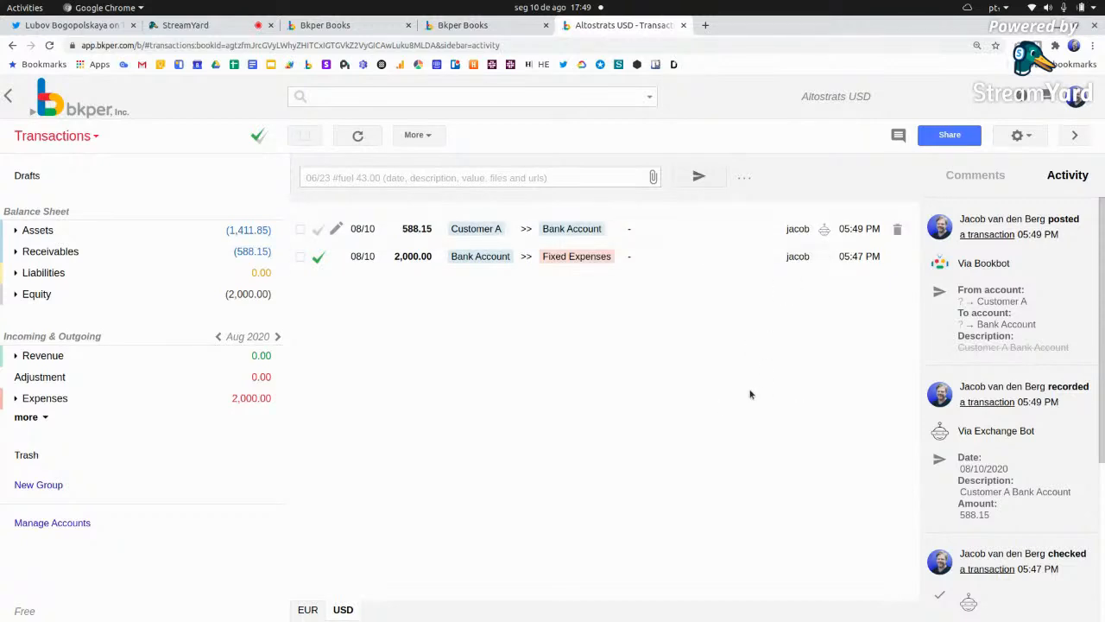
pyautogui.click(321, 230)
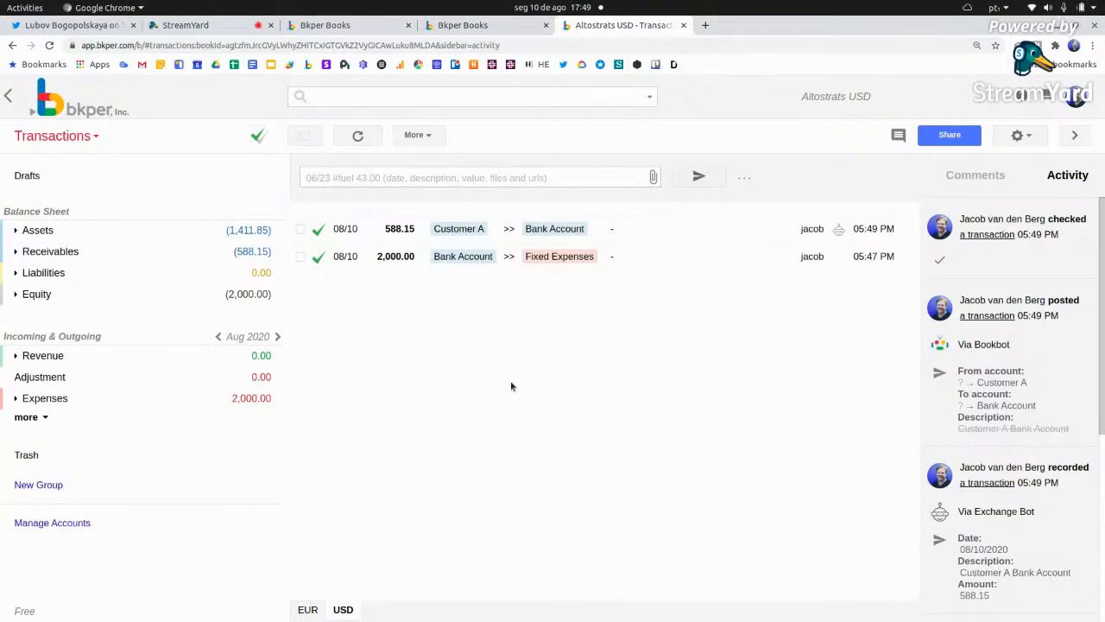
# - Filter the transactions by Customer A, show its balance charts, and compare them between the USD and EUR books
pyautogui.click(463, 230)
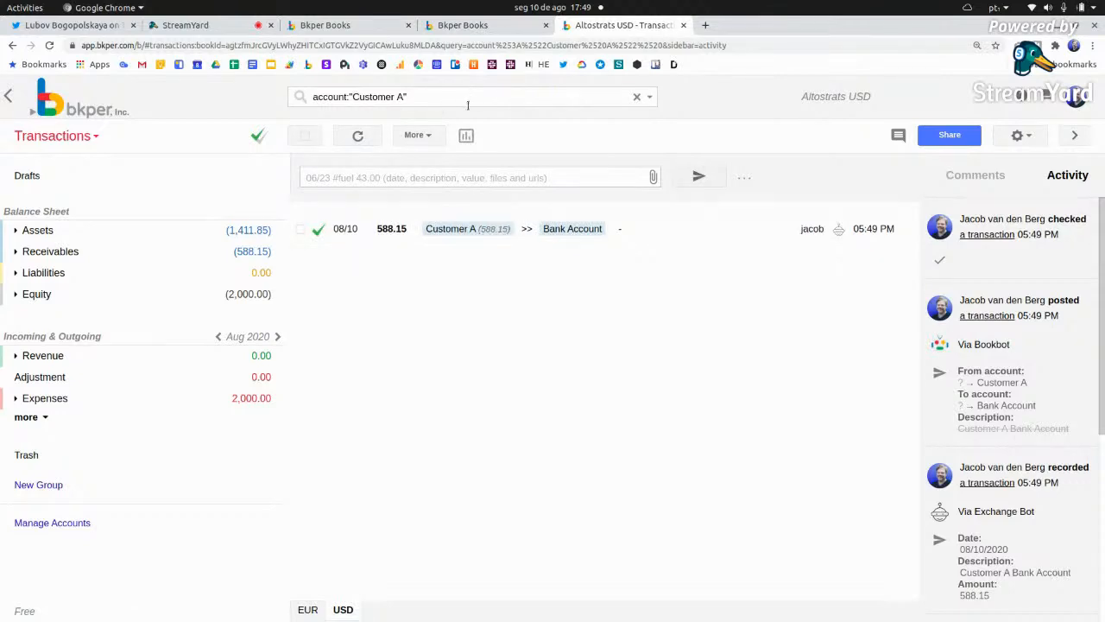
pyautogui.click(466, 136)
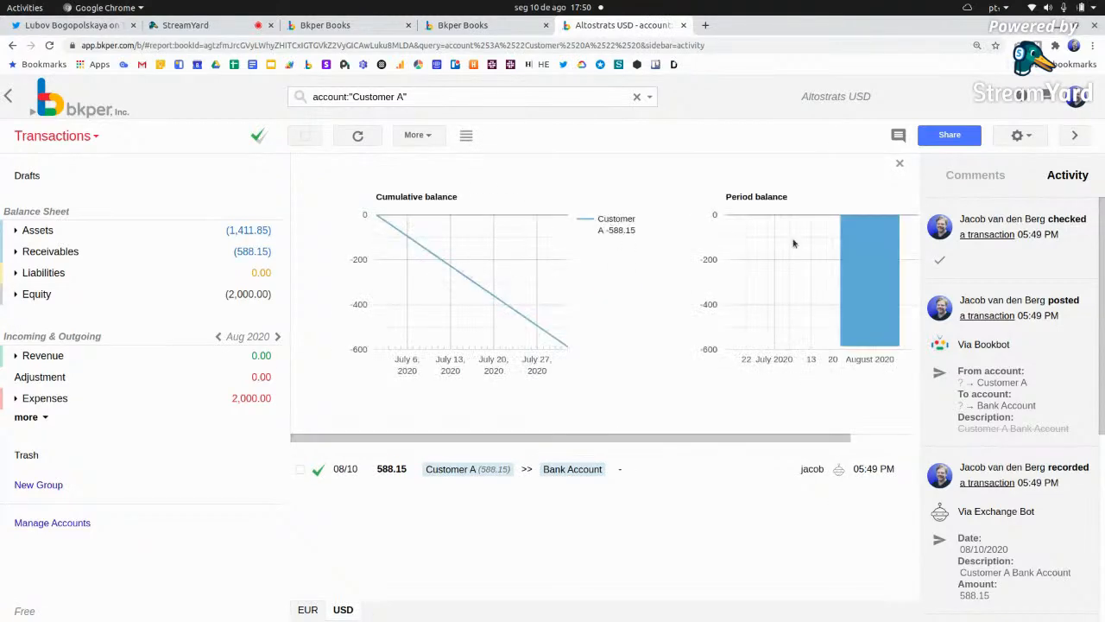
pyautogui.click(306, 611)
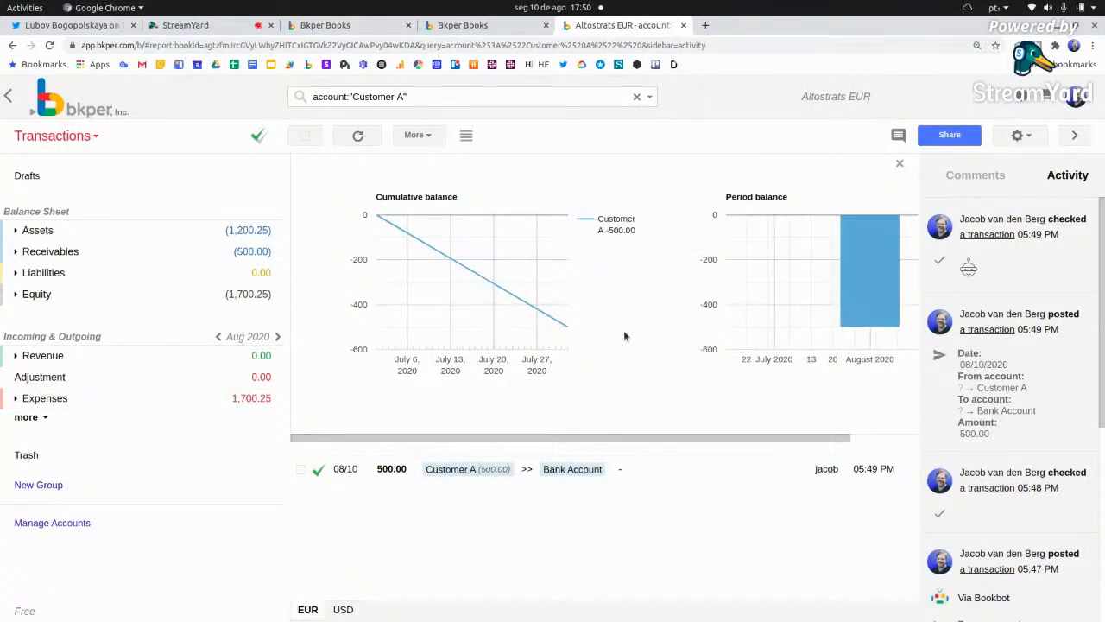
pyautogui.click(341, 610)
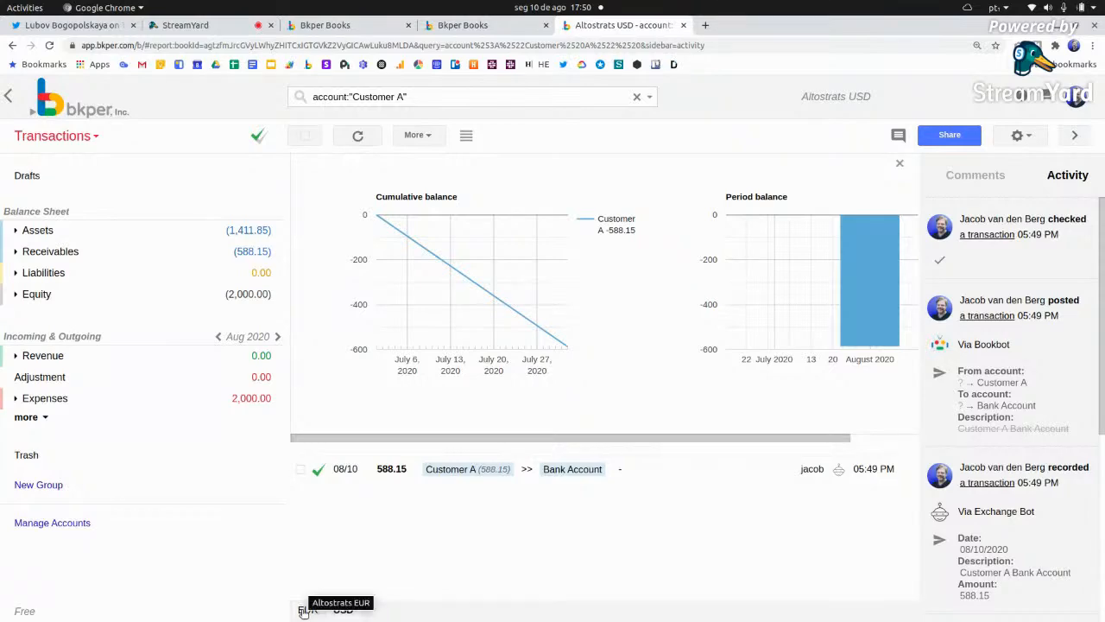
pyautogui.click(306, 610)
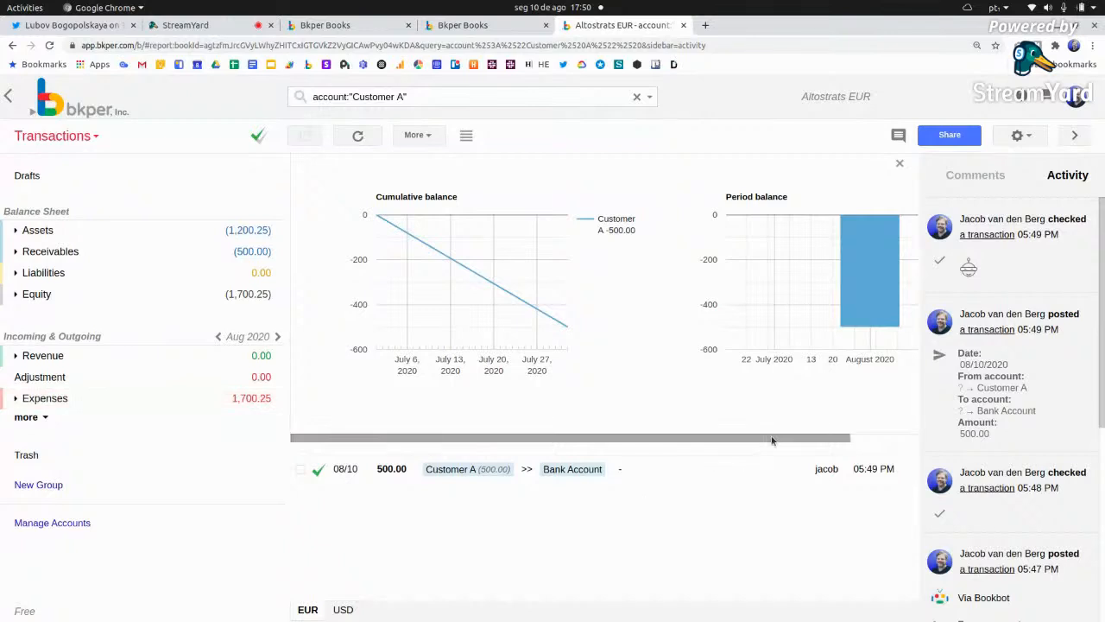
pyautogui.moveTo(901, 256)
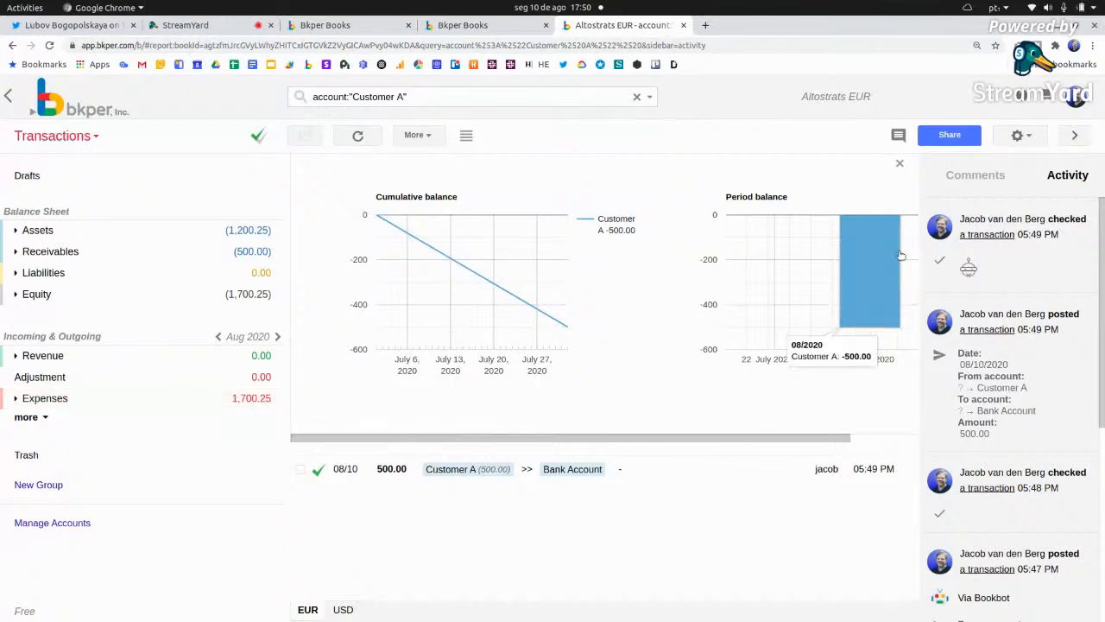
# - Hide the activity sidebar, return to the book list, and expand the Altostrats collection
pyautogui.click(1074, 135)
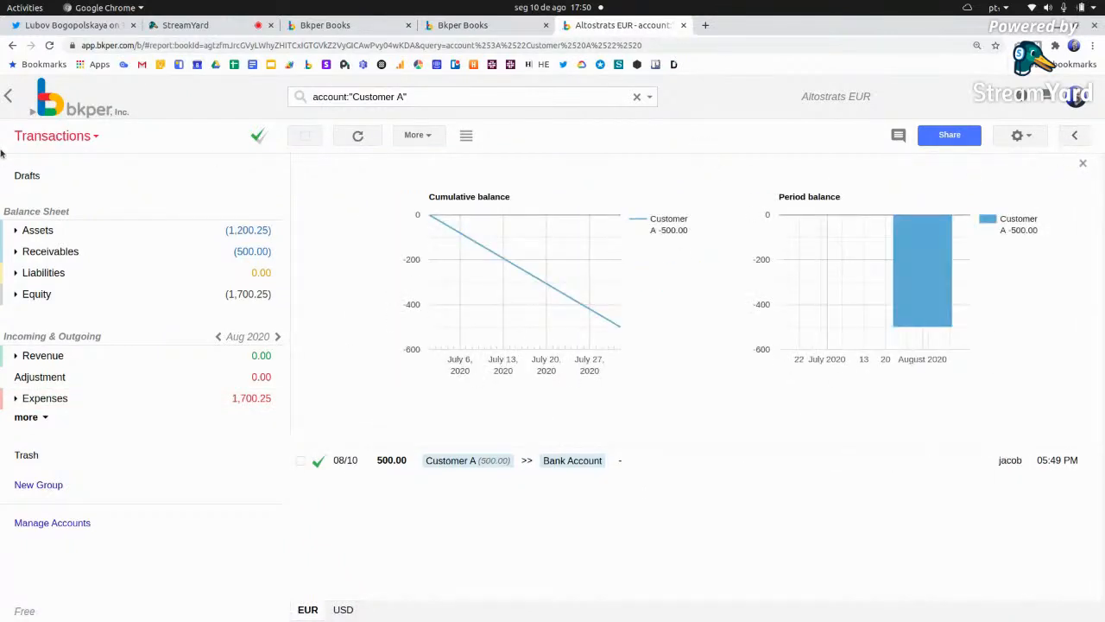
pyautogui.click(9, 97)
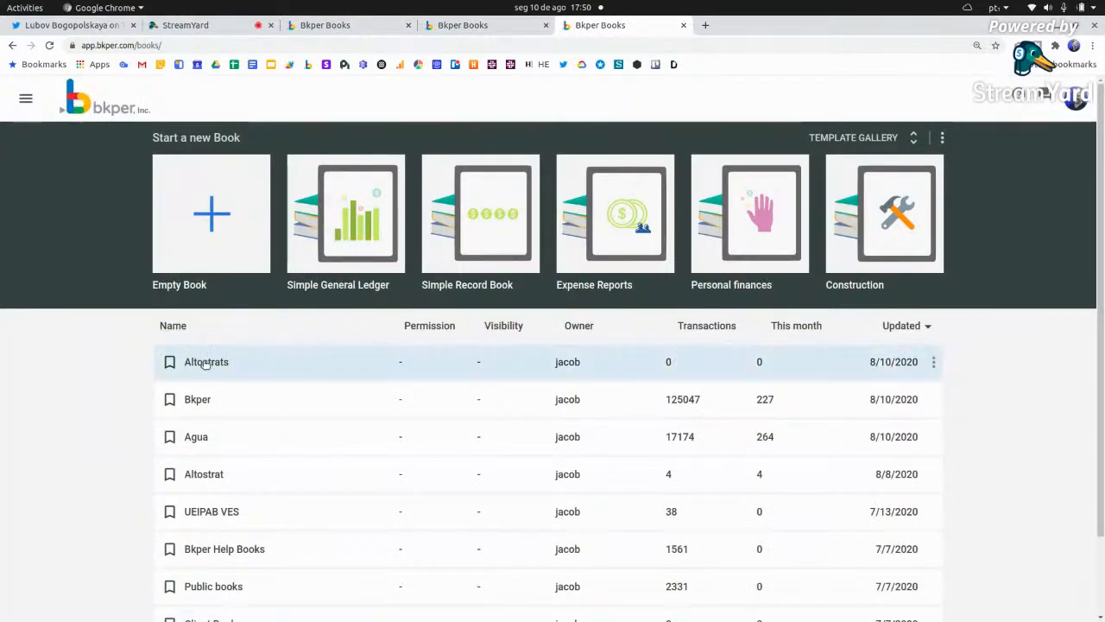
pyautogui.click(206, 362)
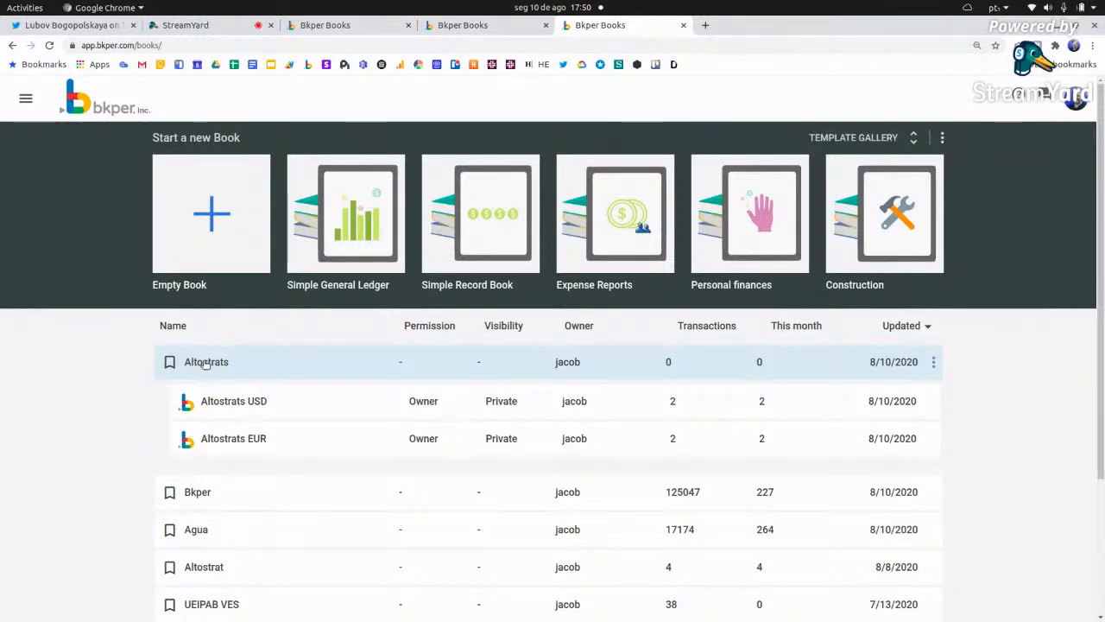
pyautogui.click(183, 26)
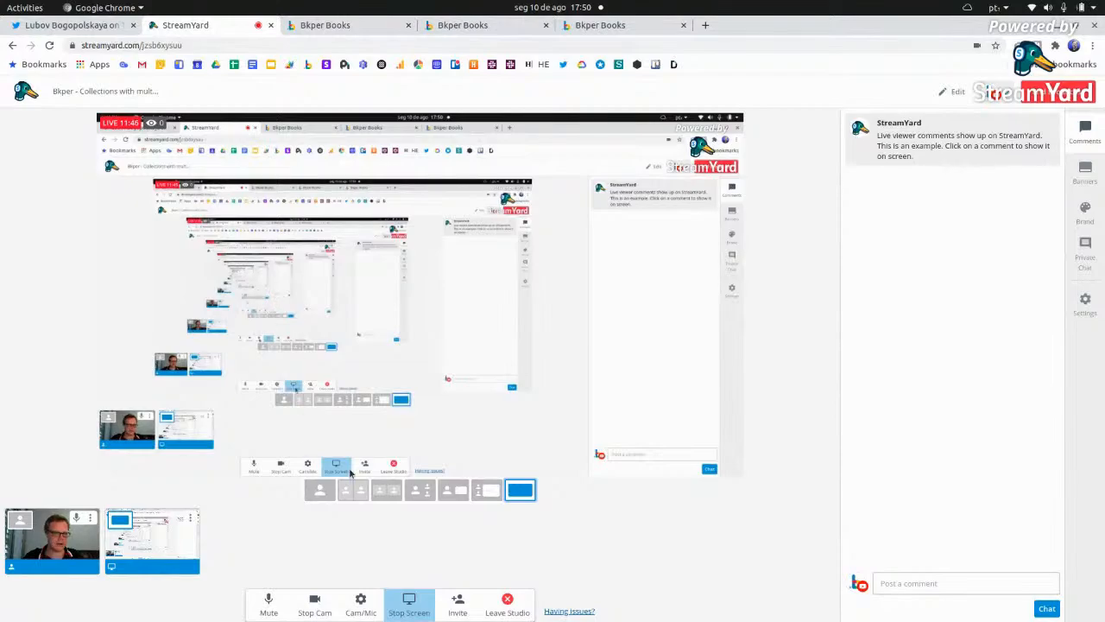
pyautogui.click(322, 491)
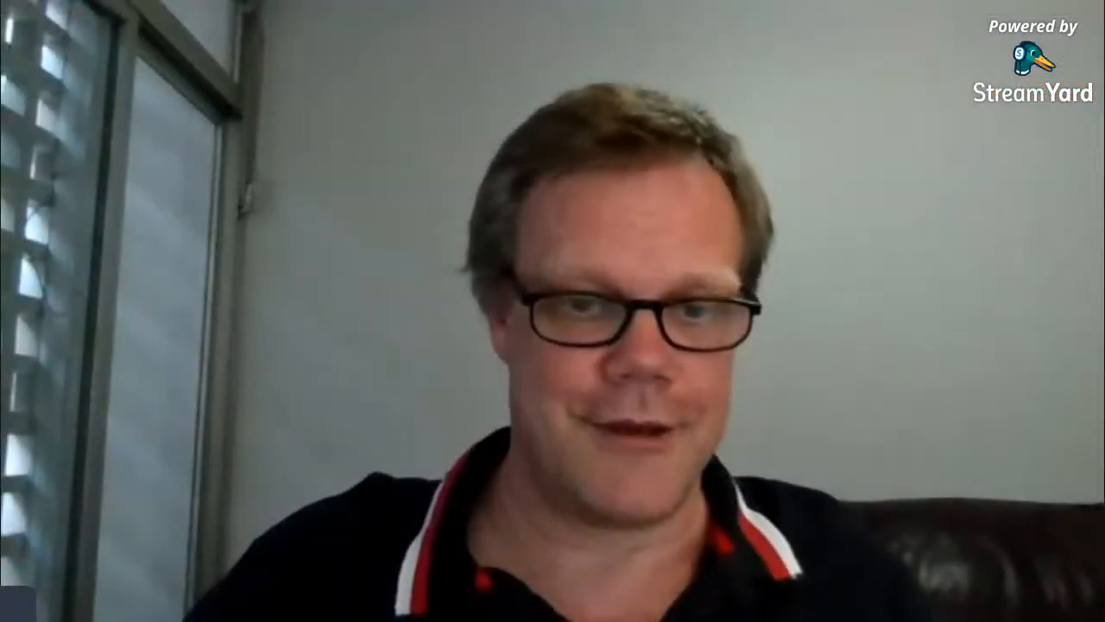